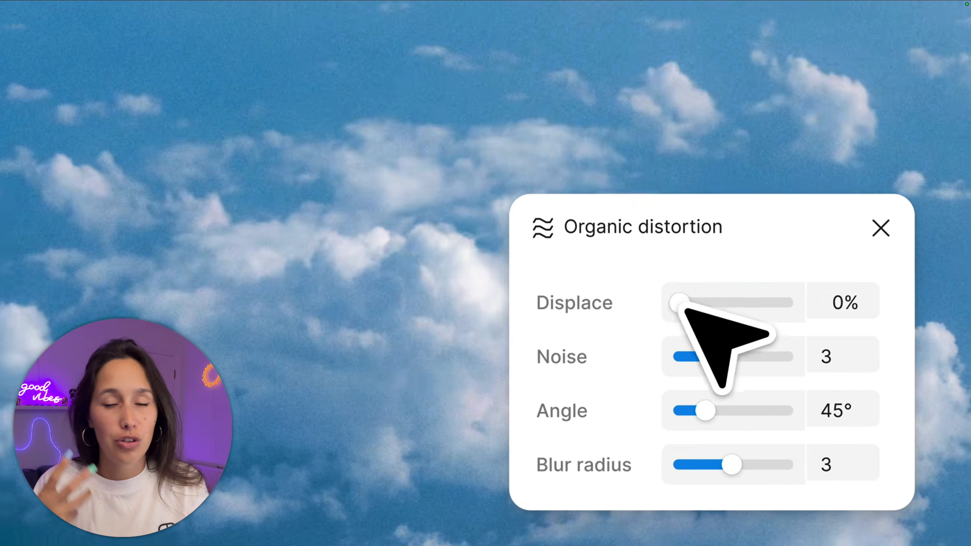
left_click_drag(683, 302, 795, 295)
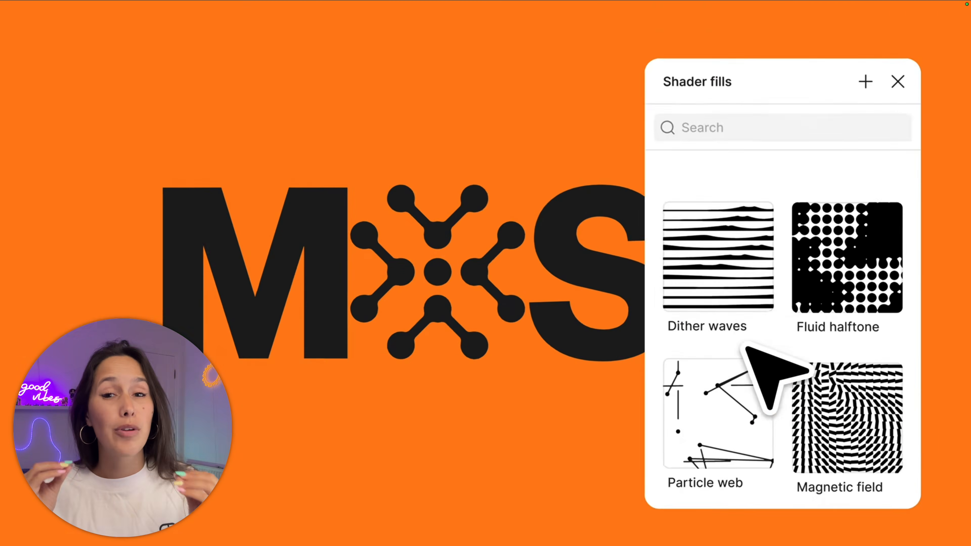
left_click(784, 343)
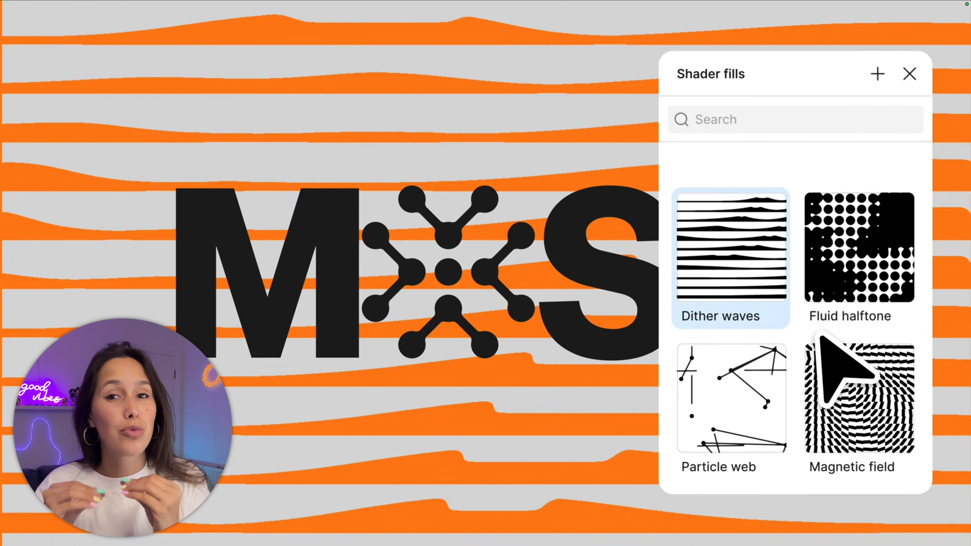
left_click(910, 330)
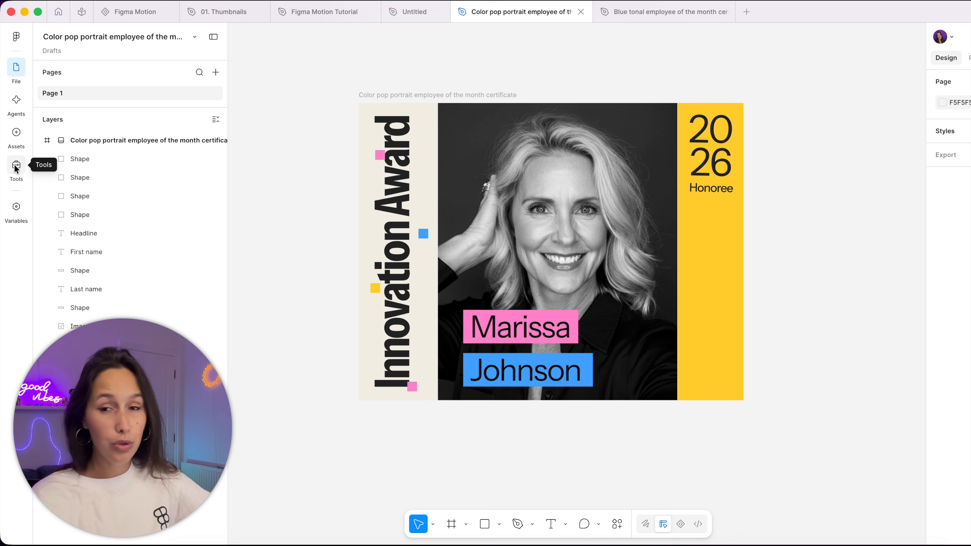
- Open the tools collection and filter it by type to shader fills
left_click(15, 166)
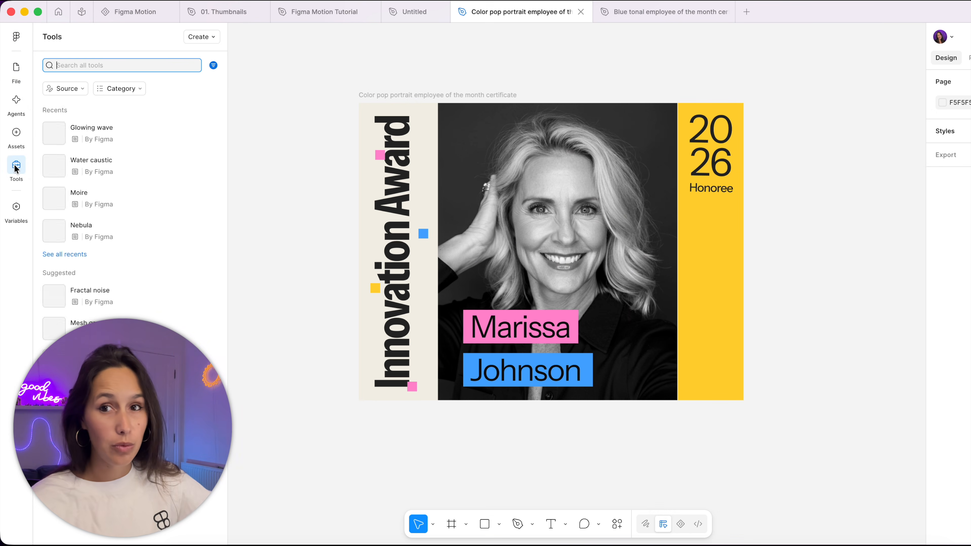
left_click(214, 65)
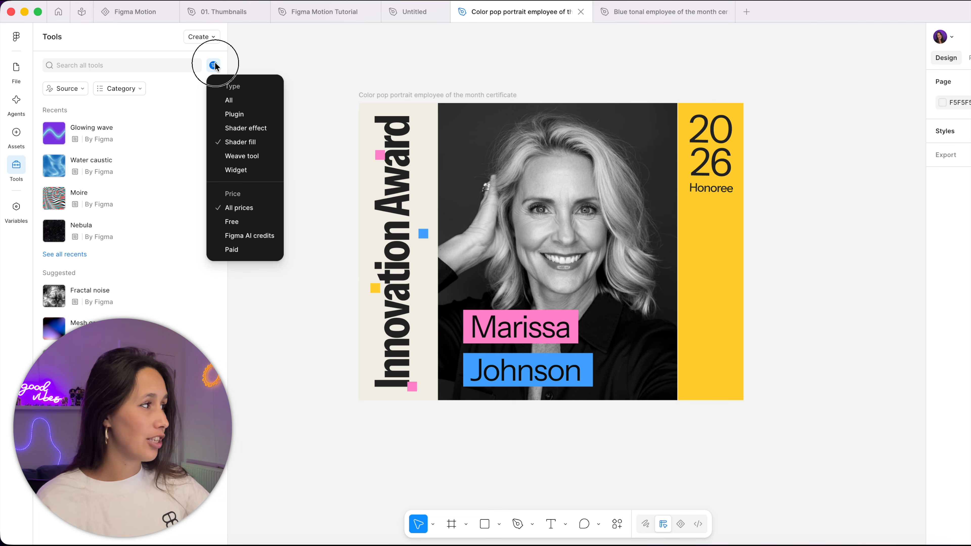
left_click(257, 144)
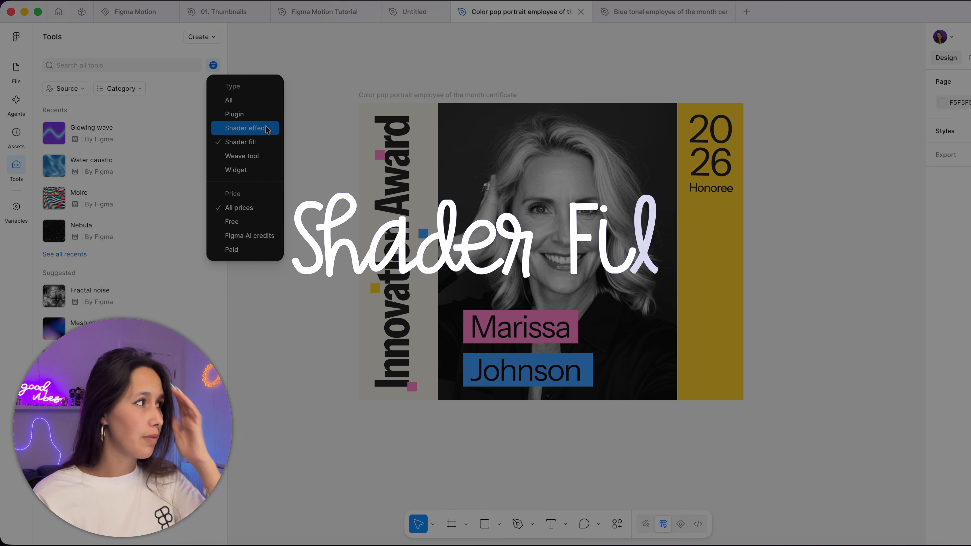
left_click(262, 141)
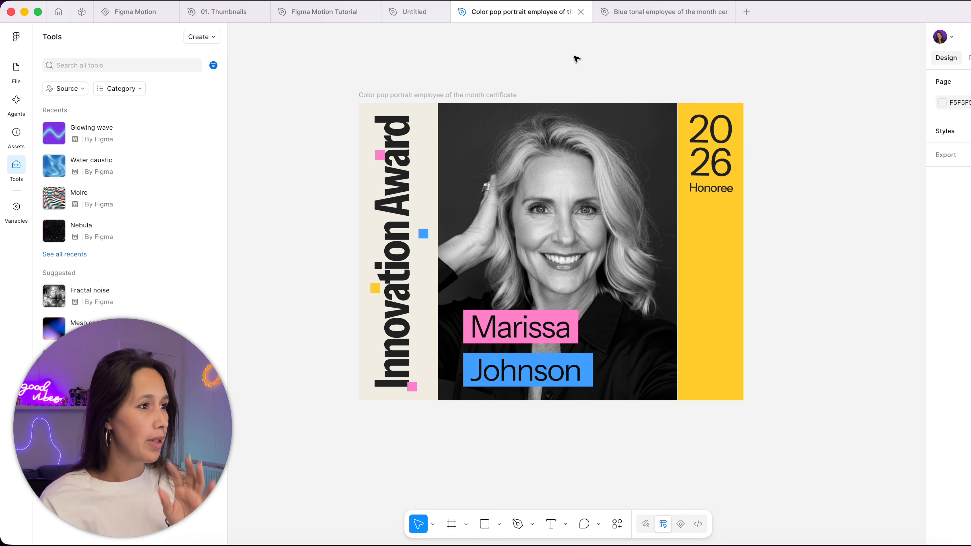
- Apply the Moire shader fill to the yellow rectangle behind the 2026 Honoree text
left_click(732, 224)
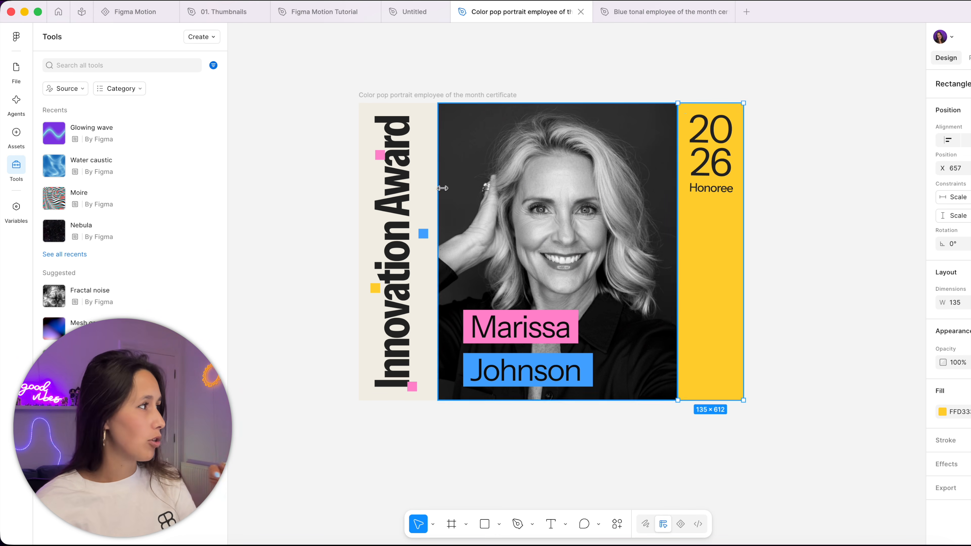
mouse_move(127, 190)
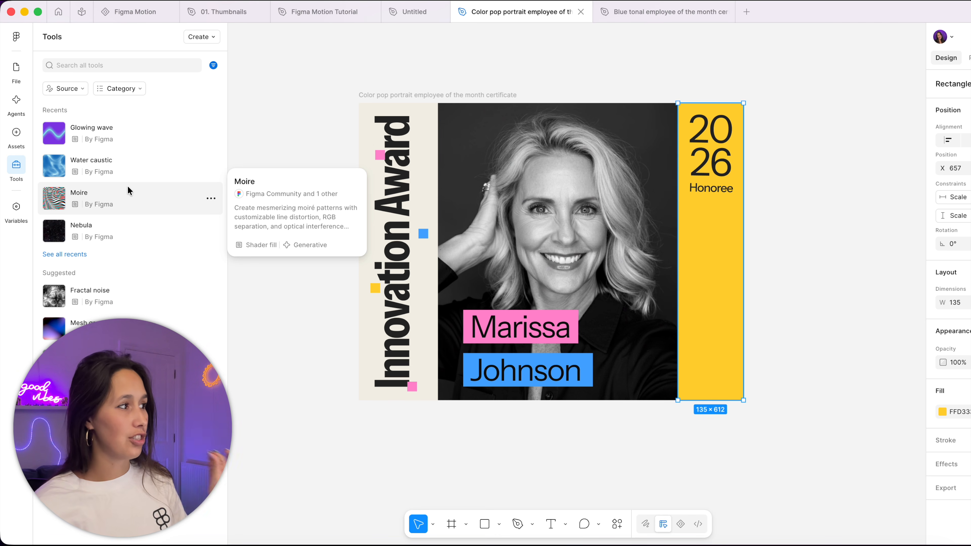
left_click(128, 189)
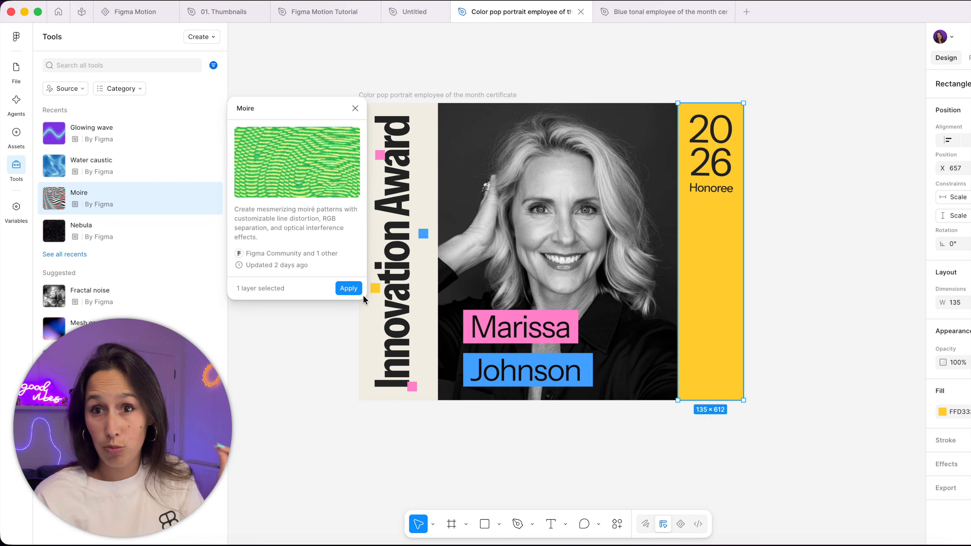
left_click(351, 289)
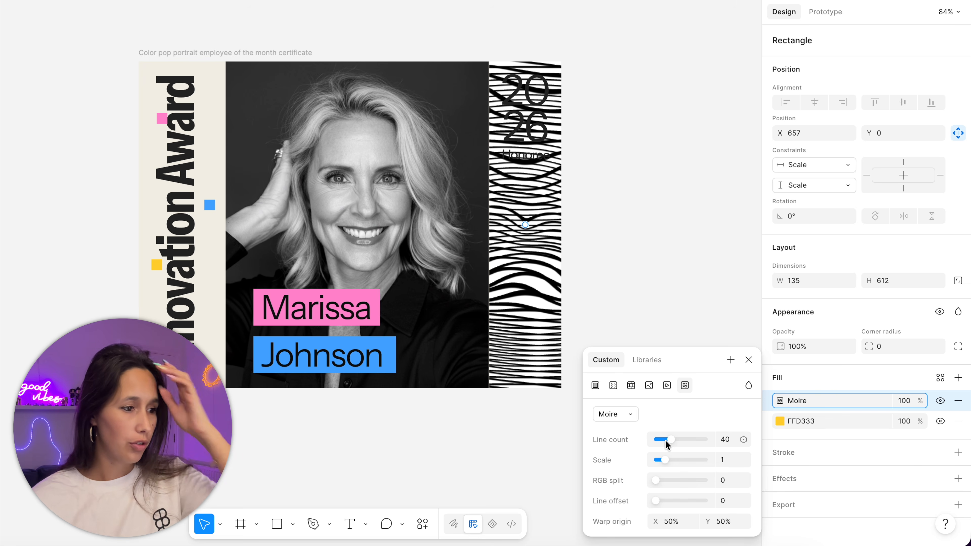
- Set the Moire fill to line count 35, scale 1.52, line offset 0.26 and warp origin 64.43%, 45.11%
left_click_drag(669, 443, 640, 481)
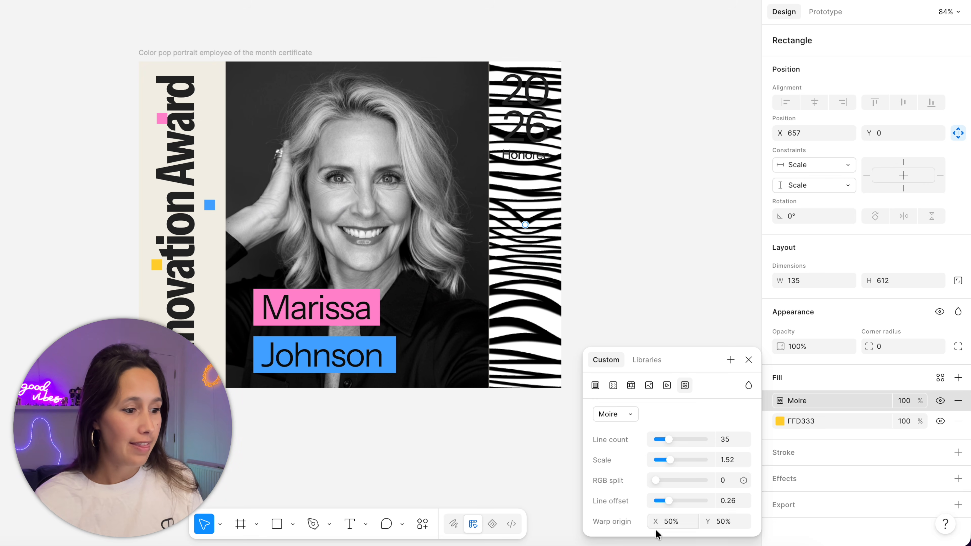
left_click_drag(656, 527, 668, 522)
mouse_move(533, 225)
left_mouse_down()
mouse_move(521, 260)
mouse_move(534, 193)
mouse_move(536, 209)
left_mouse_up()
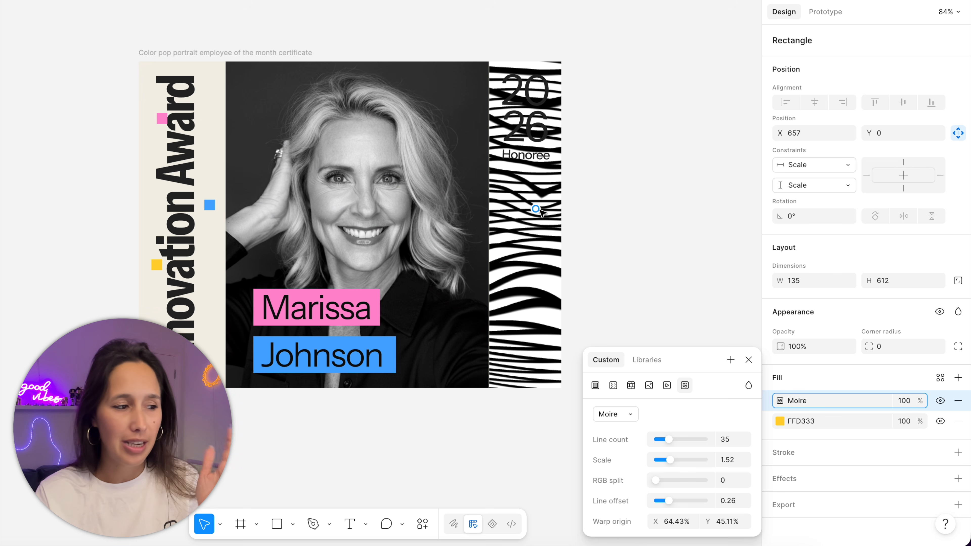
- Set the Moire fill's blend mode to Overlay and close its settings
left_click(752, 384)
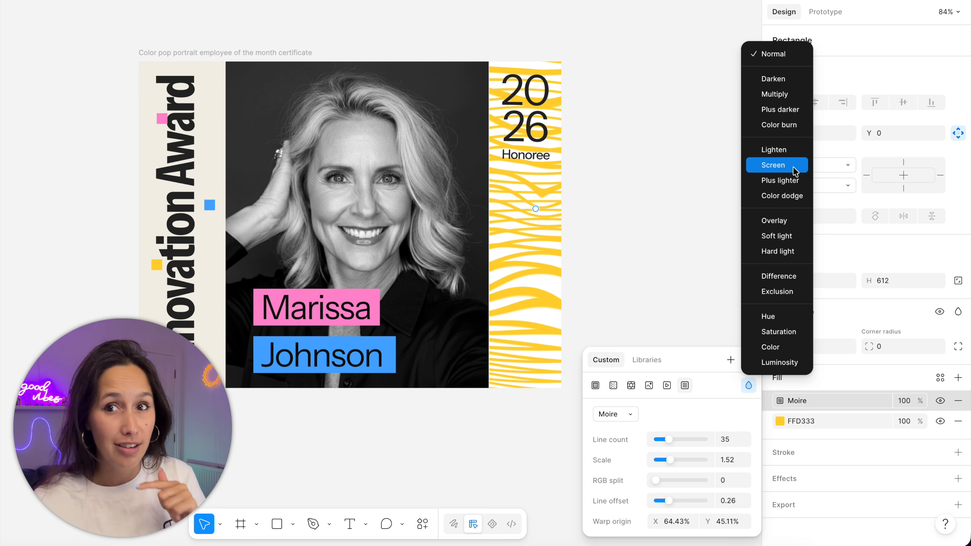
left_click(775, 221)
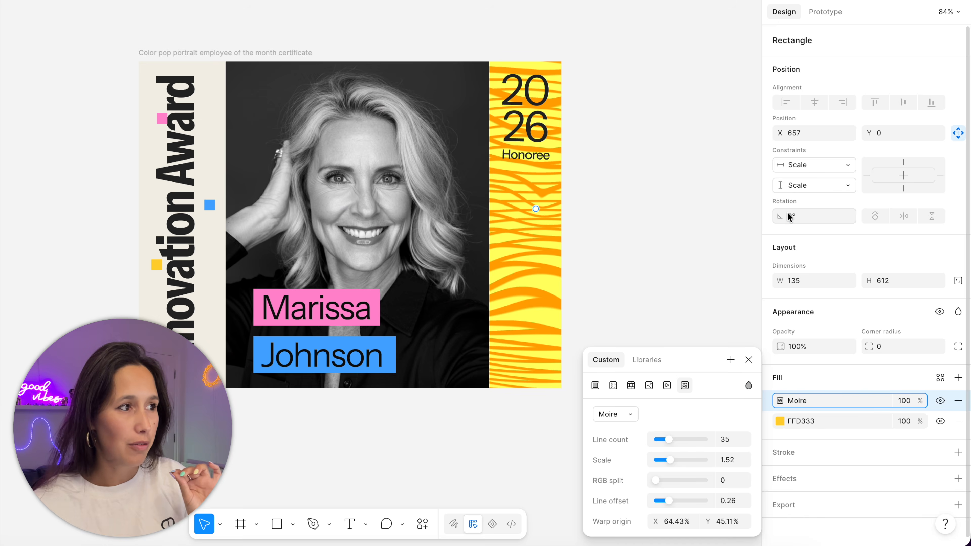
left_click(728, 223)
left_click_drag(696, 220, 731, 215)
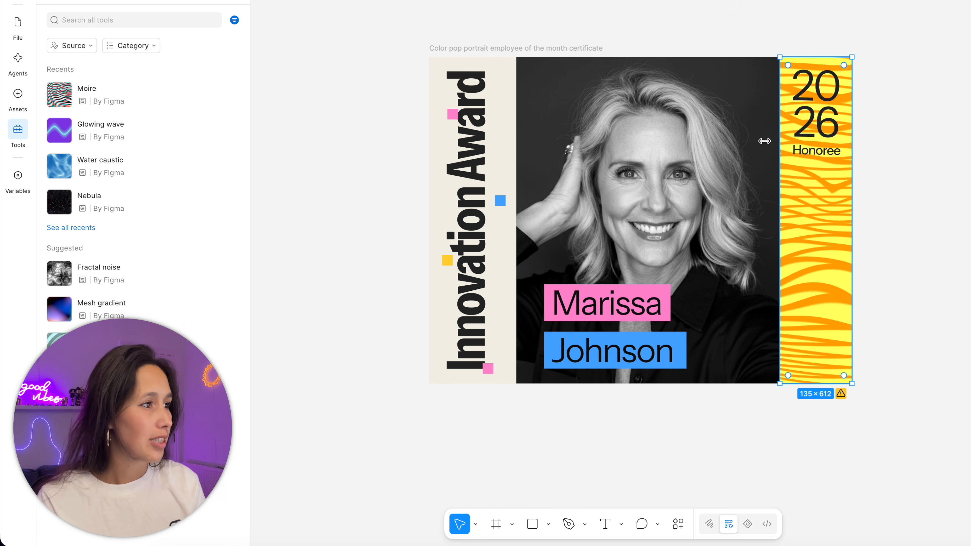
- Apply the Water caustic shader fill to the portrait image and move its settings clear of the fill list
left_click(688, 146)
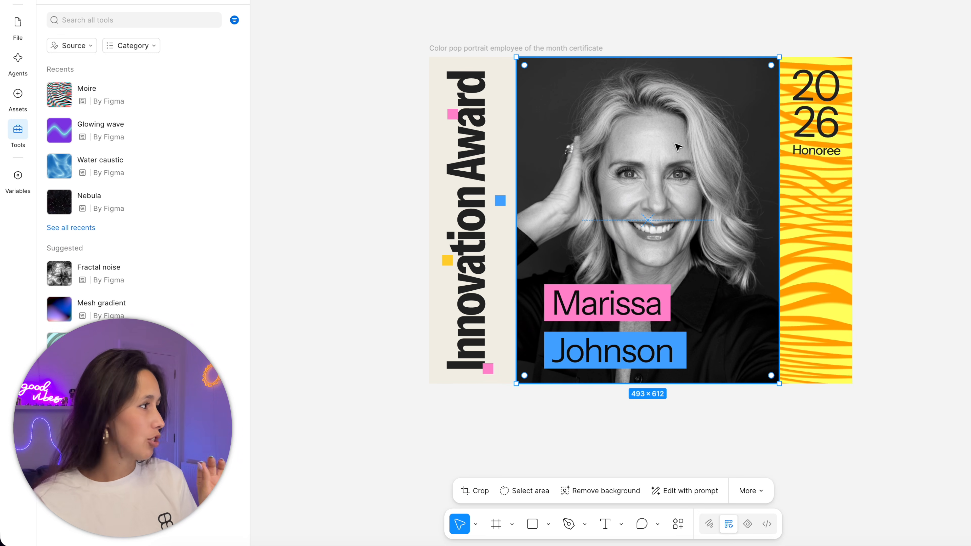
left_click(130, 163)
left_click(383, 260)
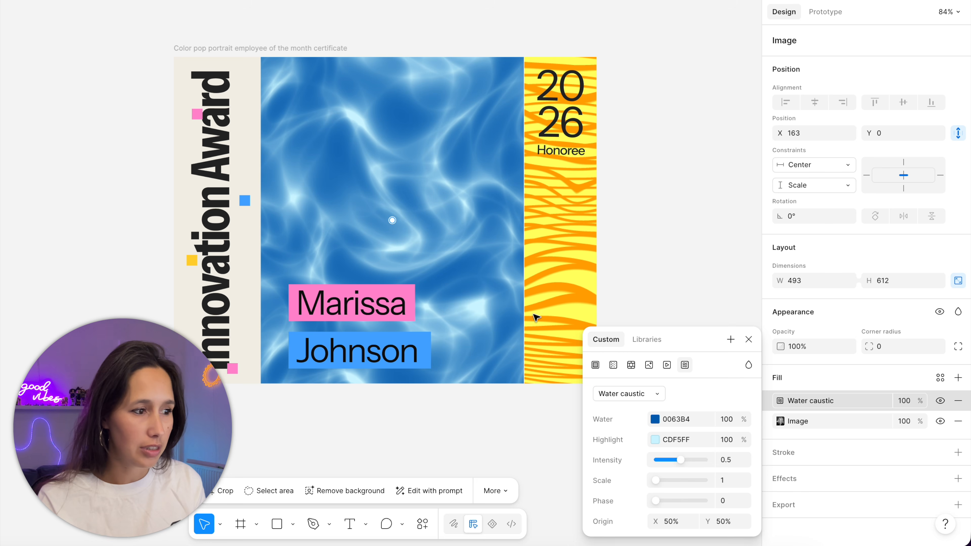
left_click_drag(687, 341, 698, 101)
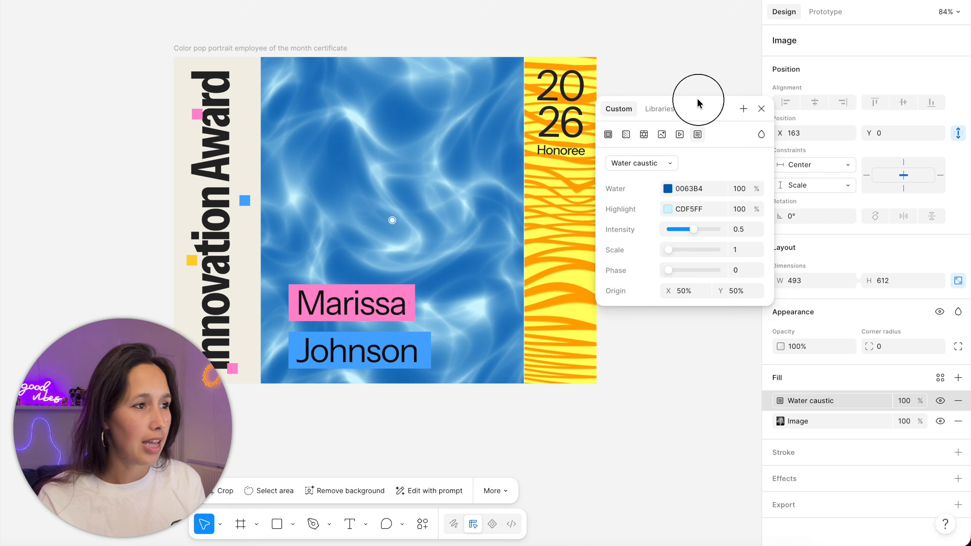
- Set the Water caustic water colour to FFD333 and its highlight to FFA700, sampled from the striped rectangle
left_click(668, 189)
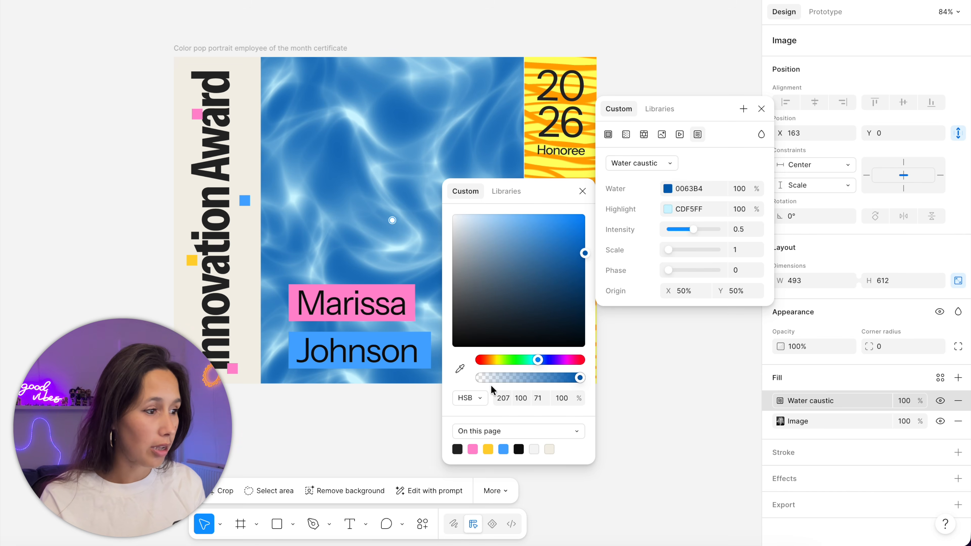
left_click(487, 449)
left_click(668, 209)
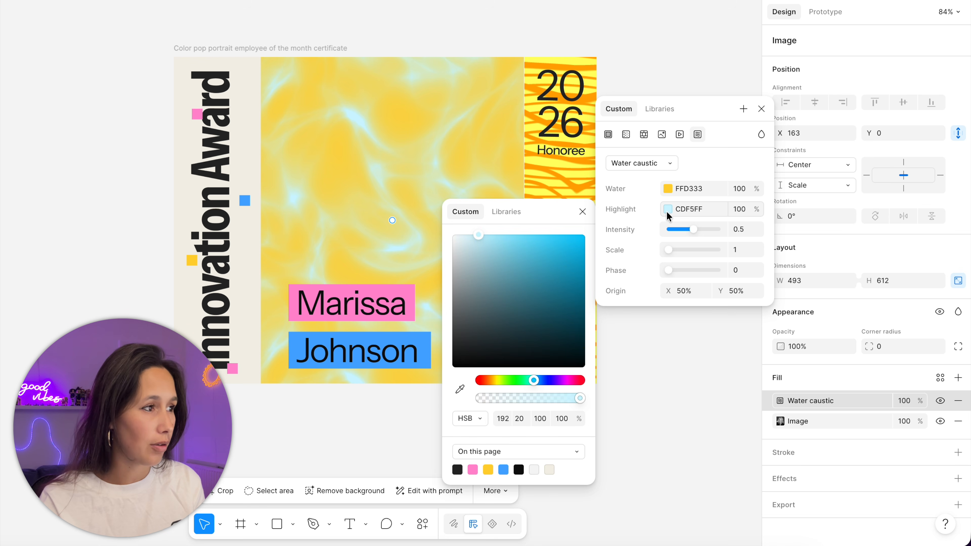
left_click(460, 390)
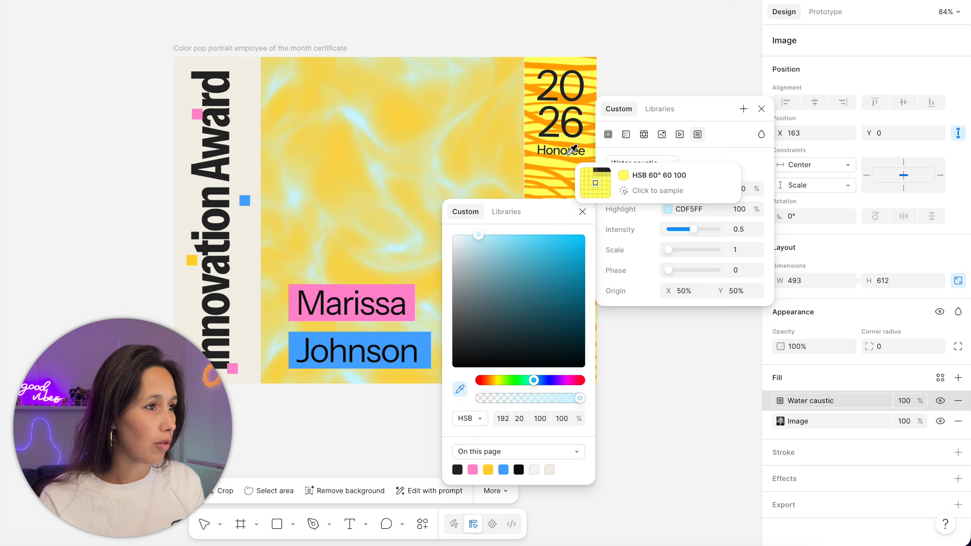
left_click(572, 160)
- Set the Water caustic fill to intensity 0.67, scale 2.15, phase 61.58 and origin 65.3%, 35.72%, and blend it with Soft light
left_click_drag(698, 233, 699, 271)
left_click_drag(392, 220, 433, 173)
left_click(762, 135)
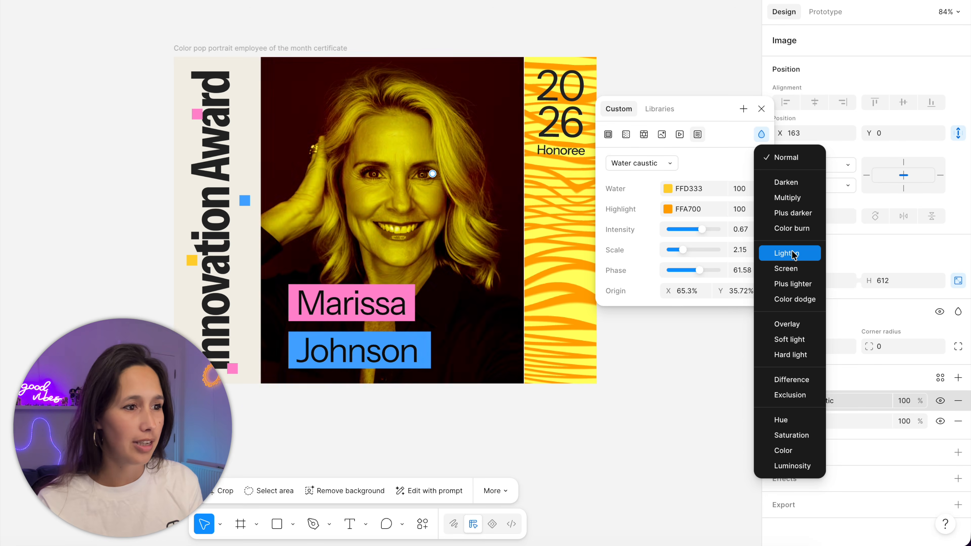
left_click(796, 338)
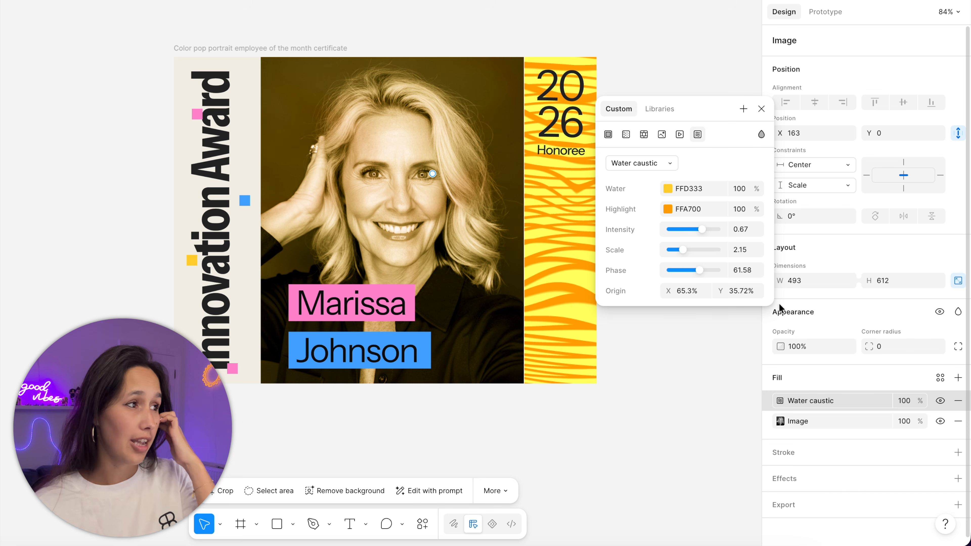
left_click(761, 109)
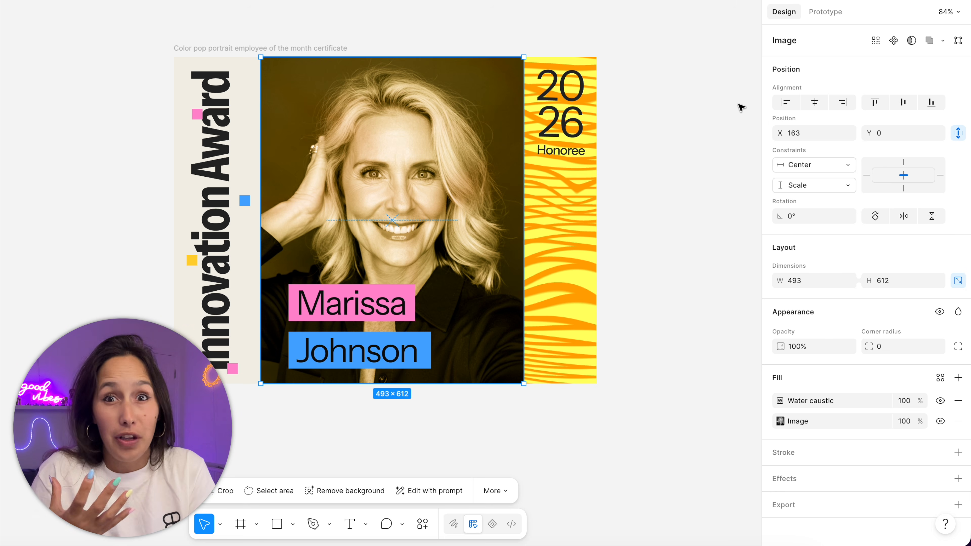
- Apply the Glowing wave shader fill to the whole certificate frame
left_click(331, 48)
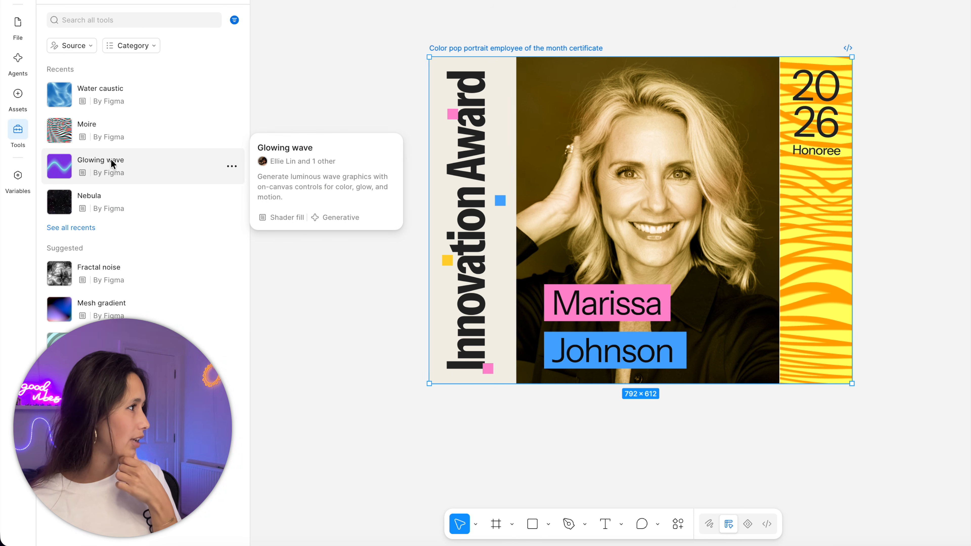
left_click(111, 155)
left_click(386, 259)
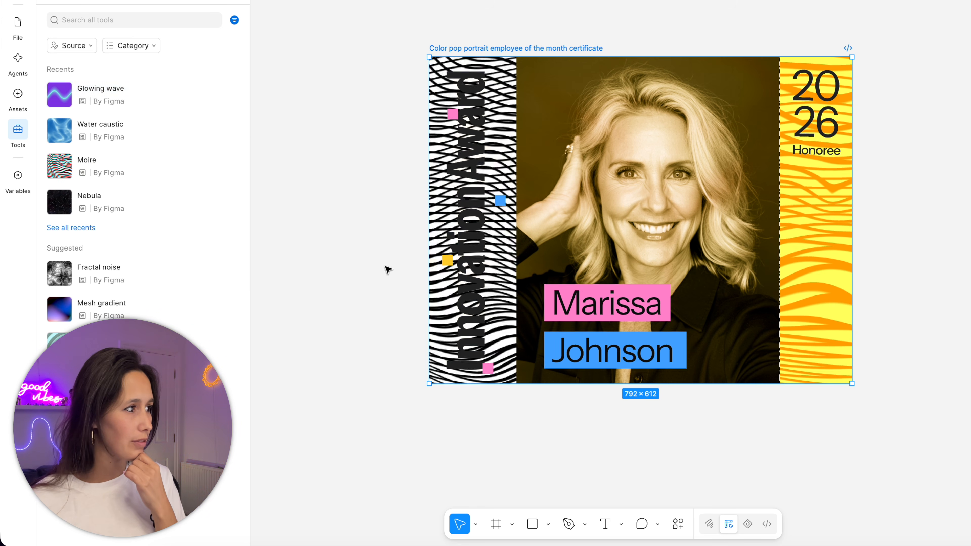
key("Escape")
- Hide the portrait image and the striped rectangle behind the year so the frame's fill is uncovered
left_click(18, 23)
left_click(594, 157)
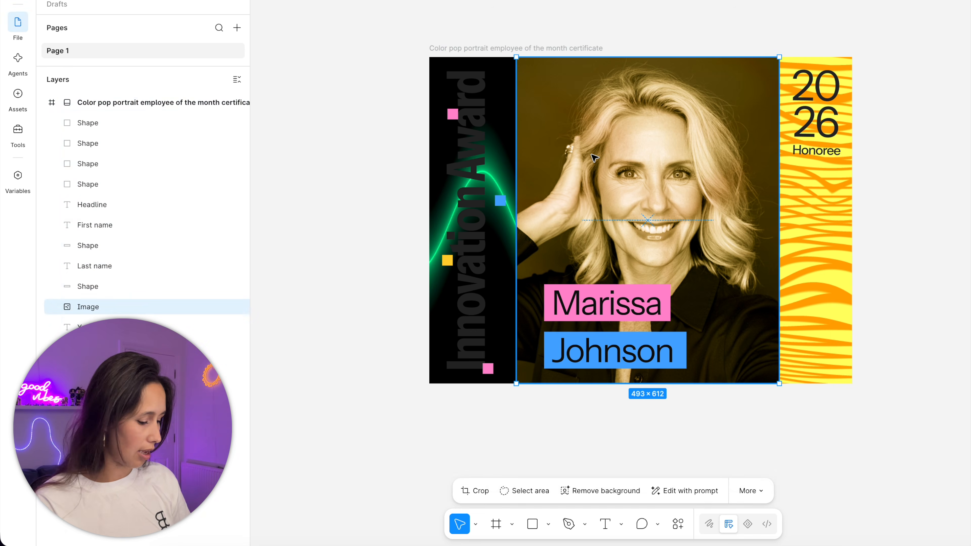
key("ctrl+shift+h")
left_click(810, 195)
key("ctrl+shift+h")
- Adjust the frame's Glowing wave fill to a 36.84% radius and -14.45° angle, change its phase and scale, and lower its amplitude
left_click(478, 49)
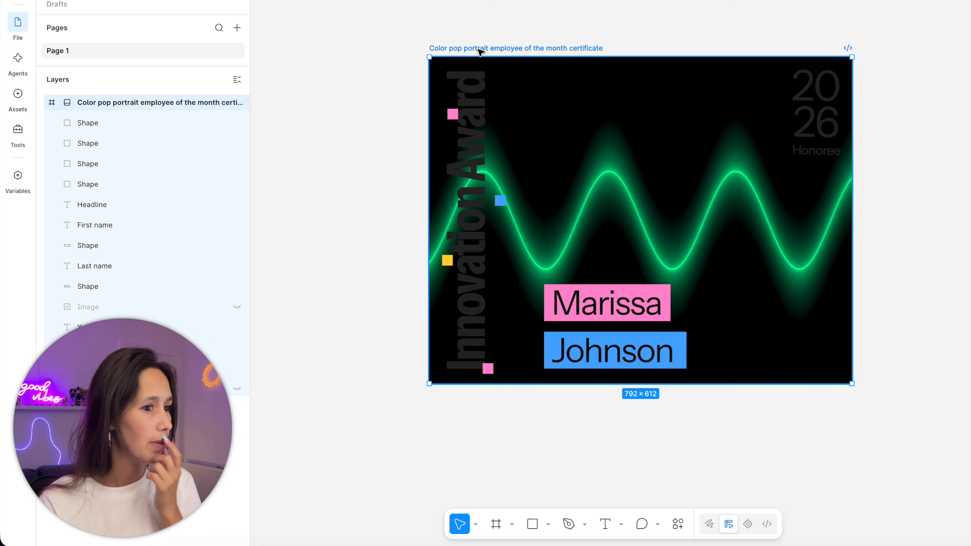
left_click(856, 399)
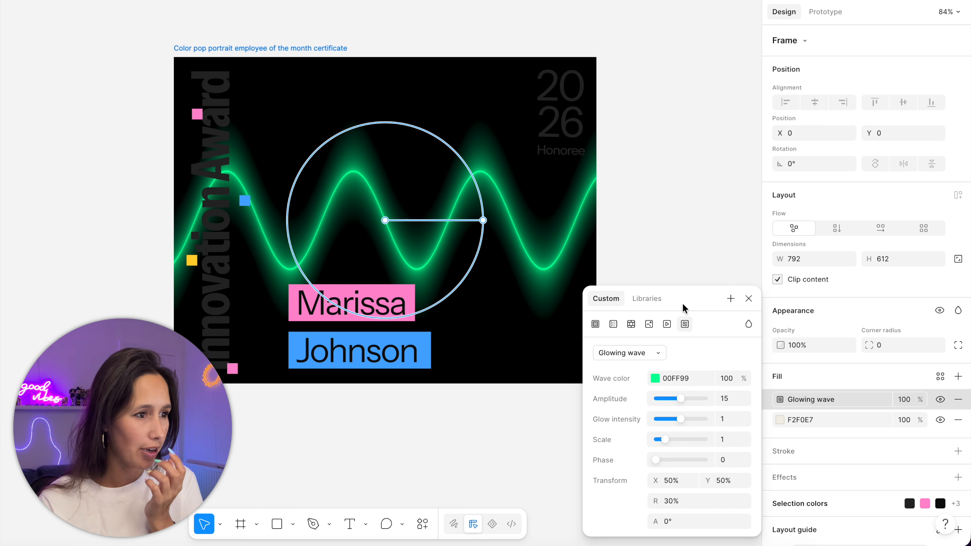
left_click_drag(477, 229, 503, 190)
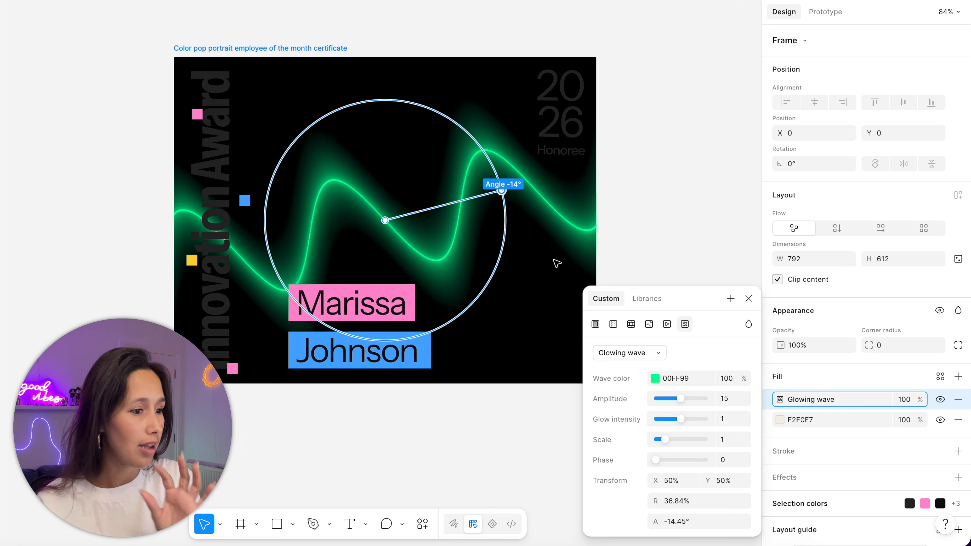
left_click_drag(655, 460, 671, 441)
left_click_drag(679, 398, 666, 399)
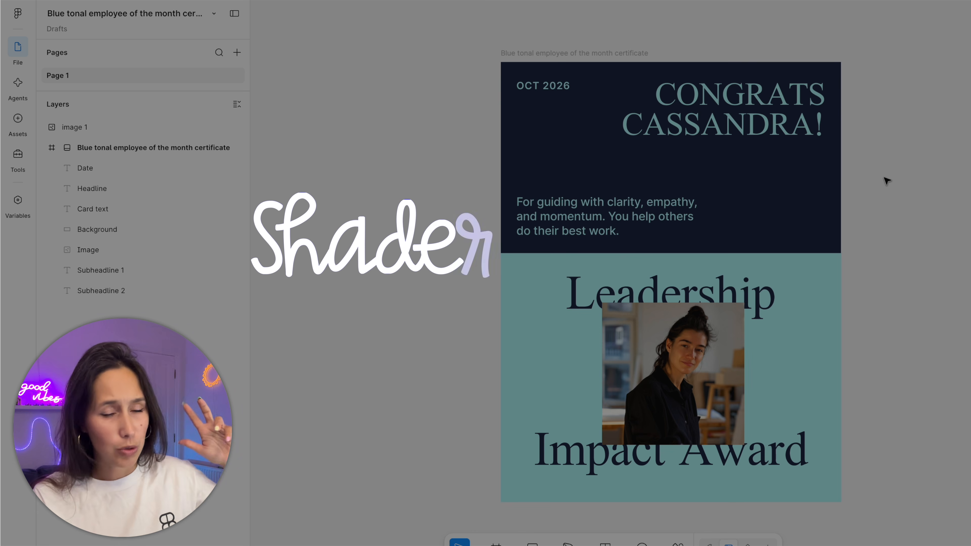
- Select the certificate's dark background rectangle and filter the tool list to shader effects, removing the "Created by you" source filter
left_click(801, 184)
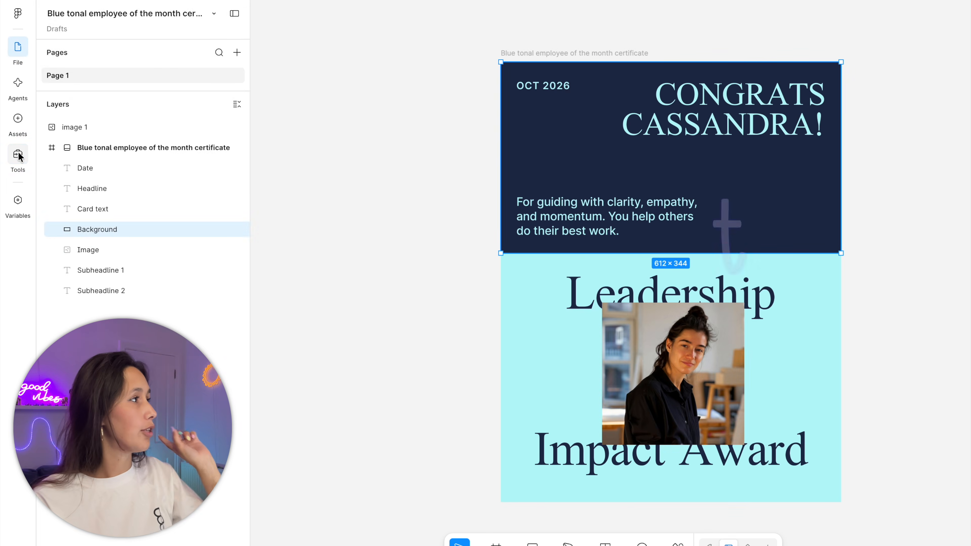
left_click(19, 155)
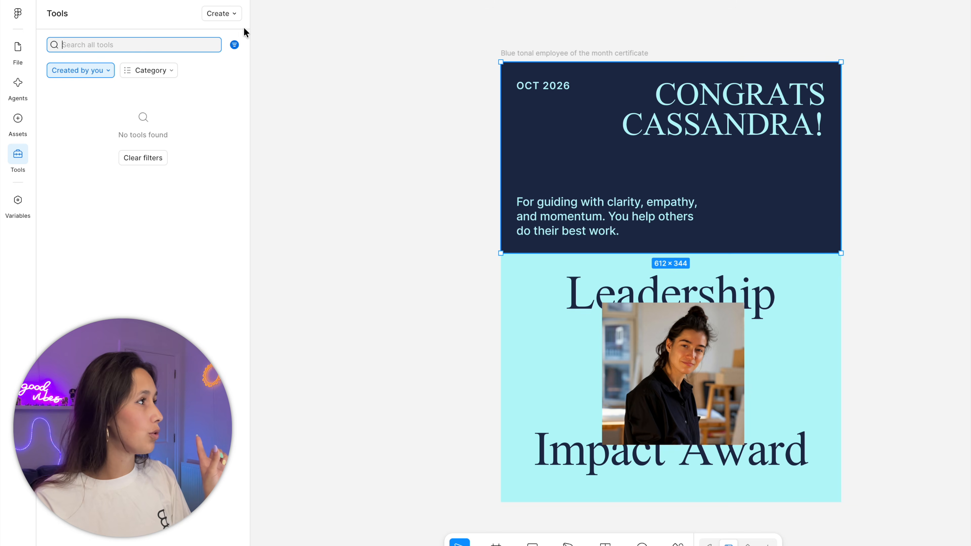
left_click(236, 47)
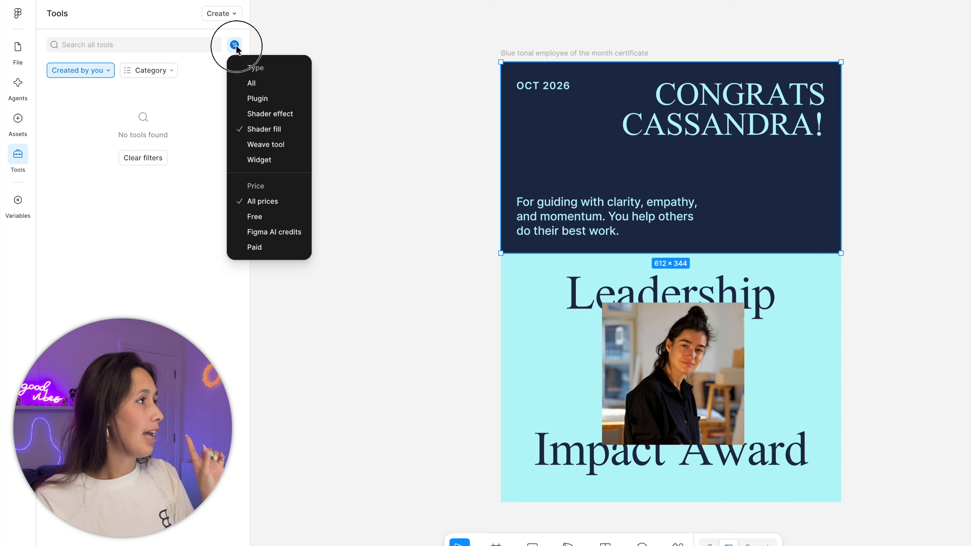
left_click(274, 125)
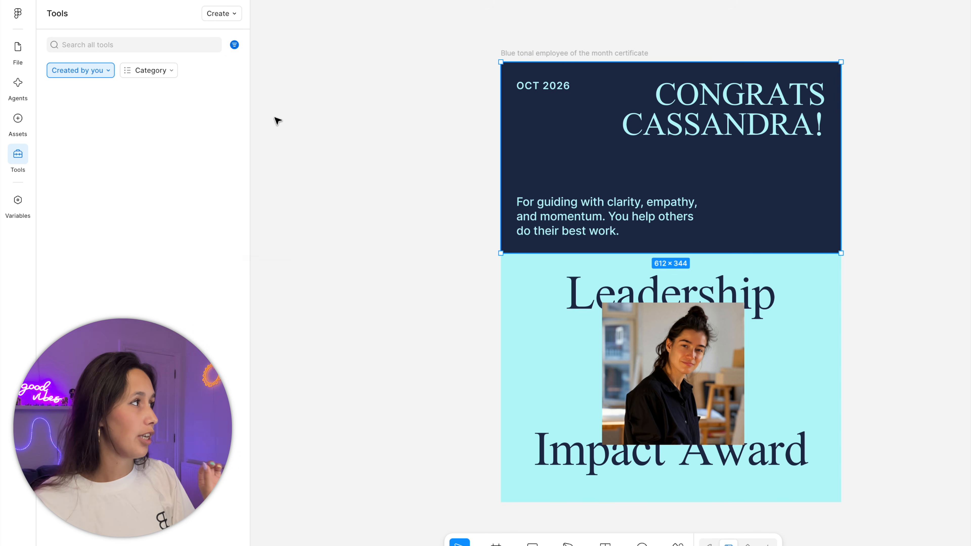
left_click(113, 73)
left_click(93, 93)
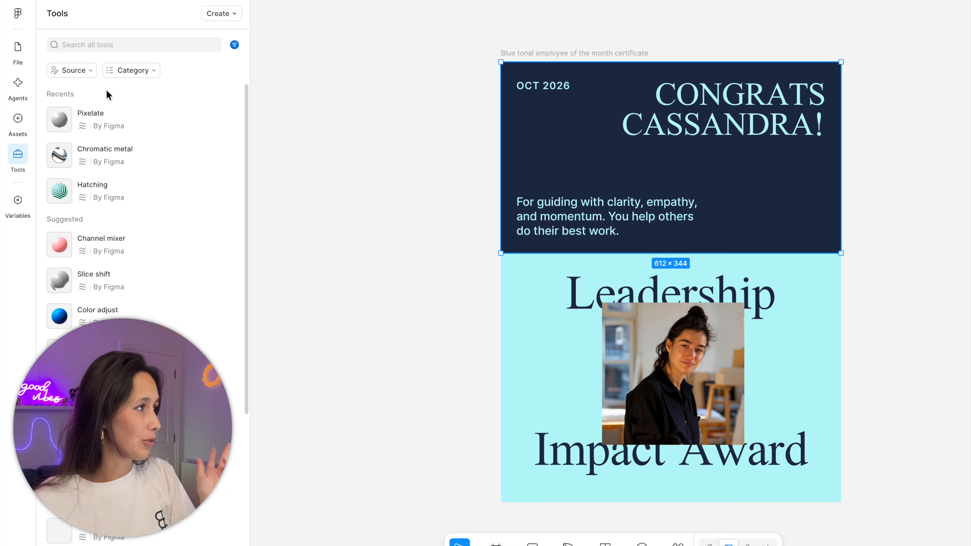
- Apply the Hatching shader effect to the certificate's dark background rectangle
scroll(187, 164, "down", 6)
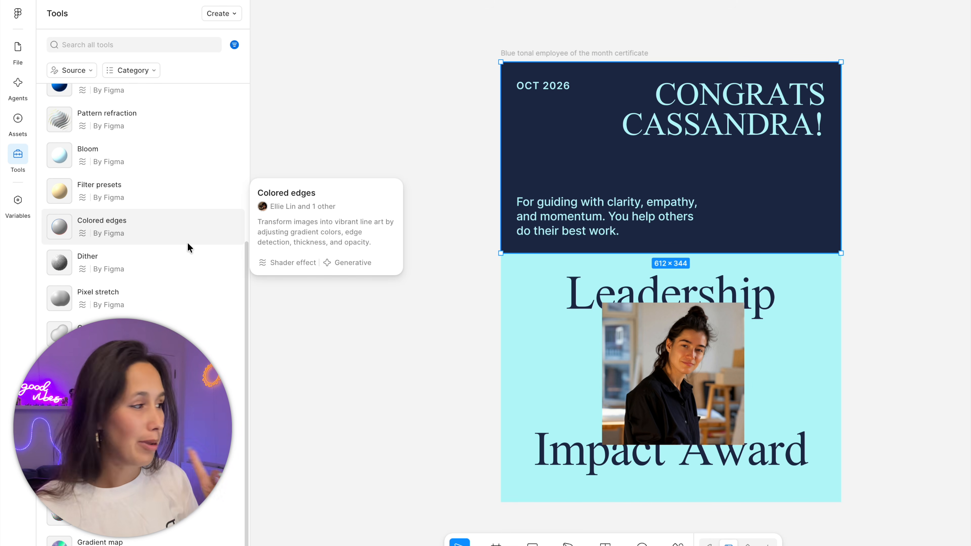
scroll(171, 293, "up", 5)
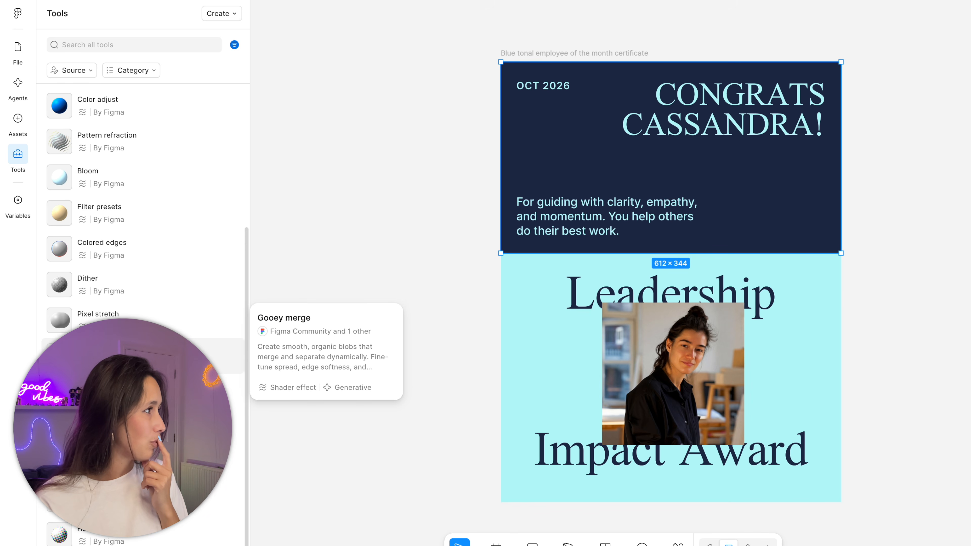
left_click(154, 186)
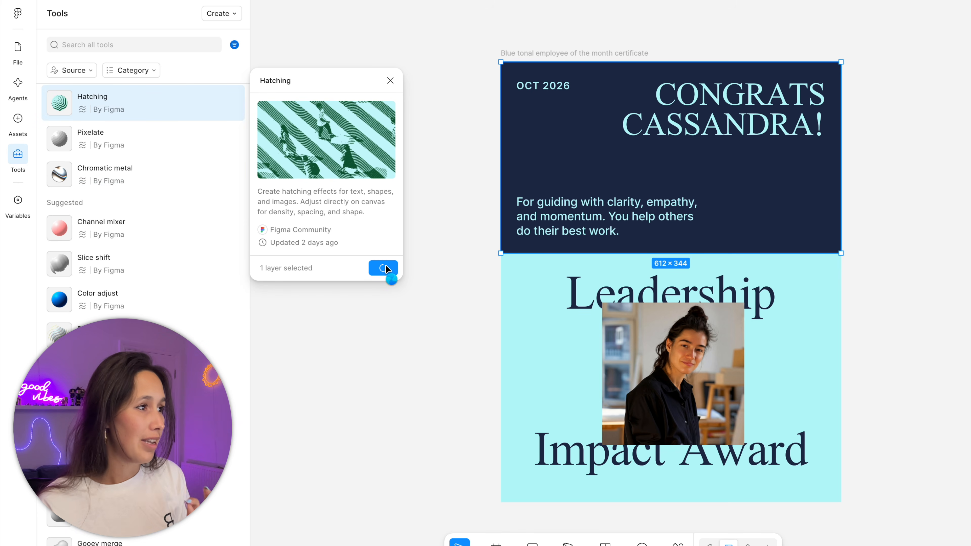
left_click(383, 268)
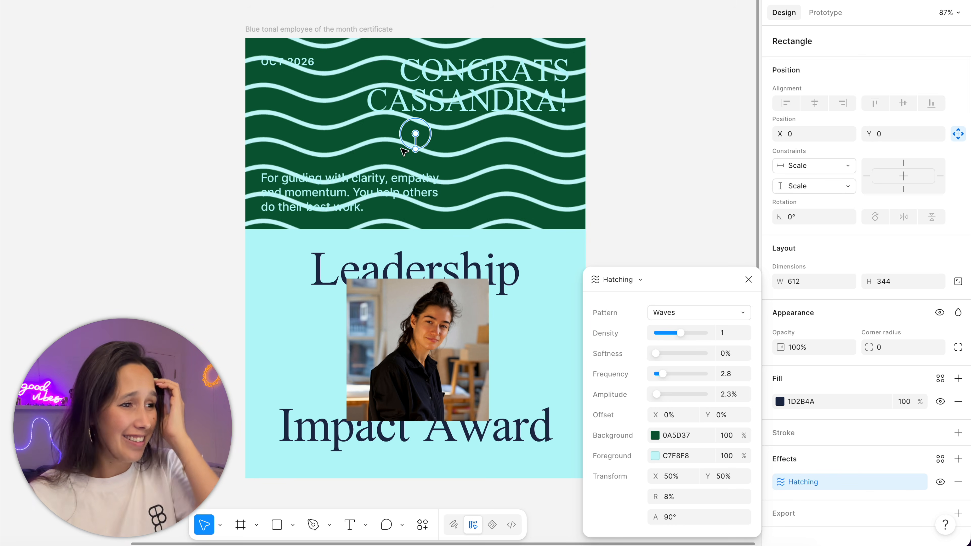
- Try the Circles and Zigzag patterns on the Hatching effect and return it to Waves
left_click(695, 316)
left_click(694, 332)
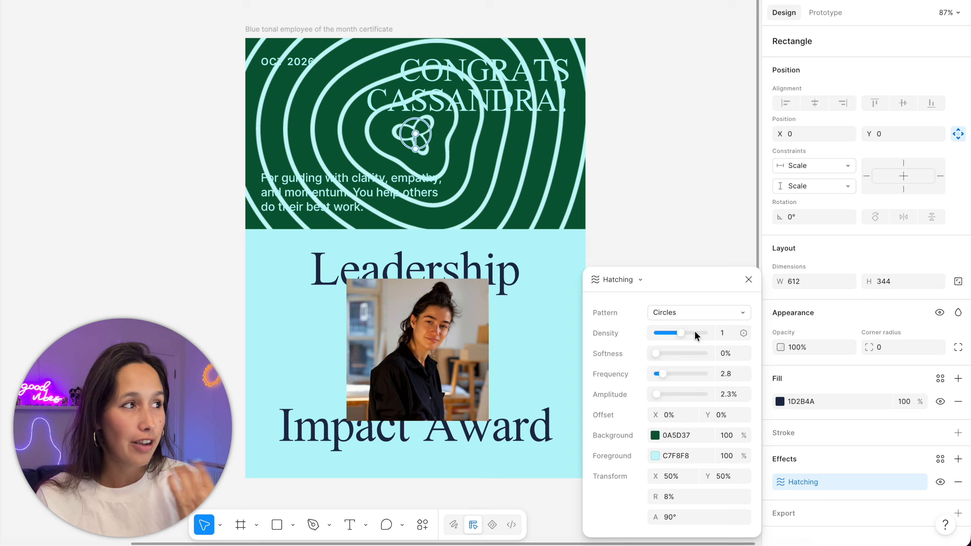
left_click(695, 317)
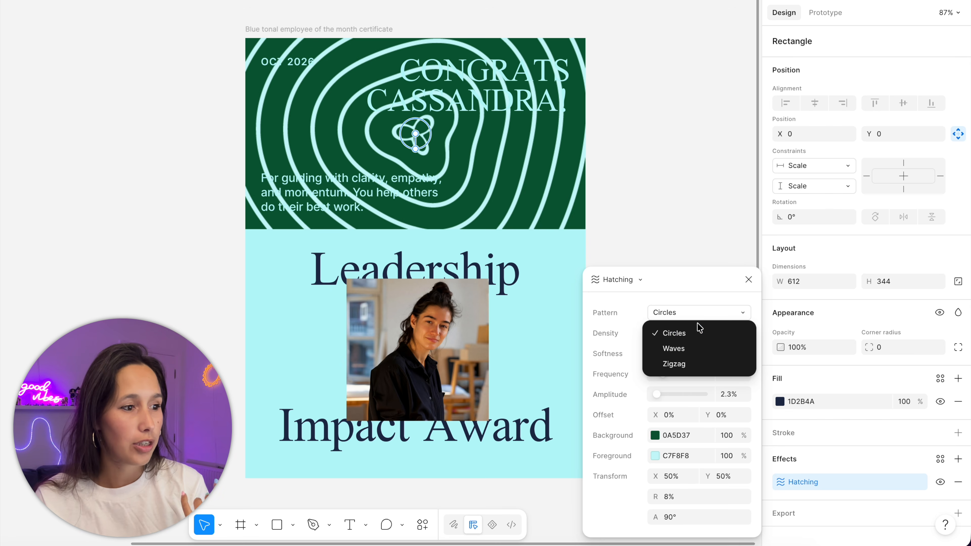
left_click(694, 347)
left_click(692, 363)
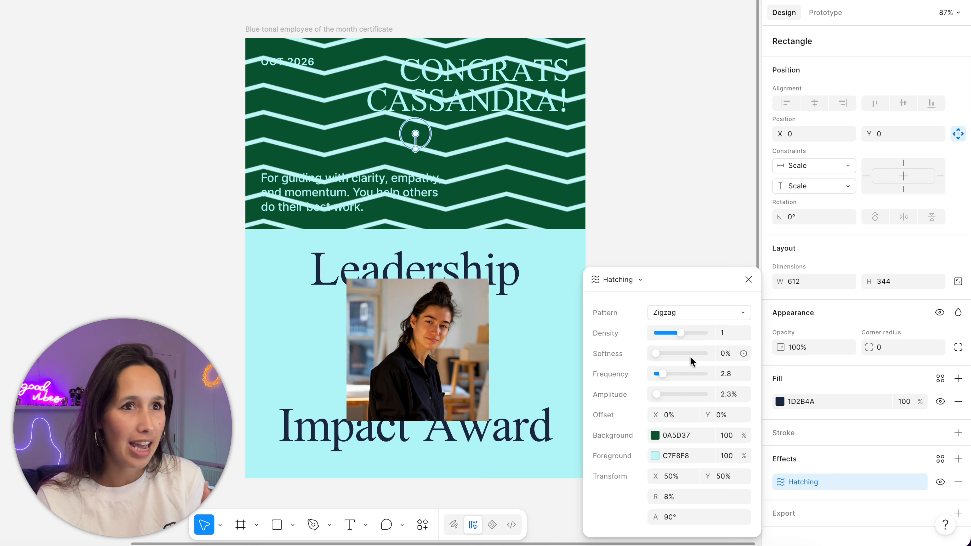
left_click(696, 316)
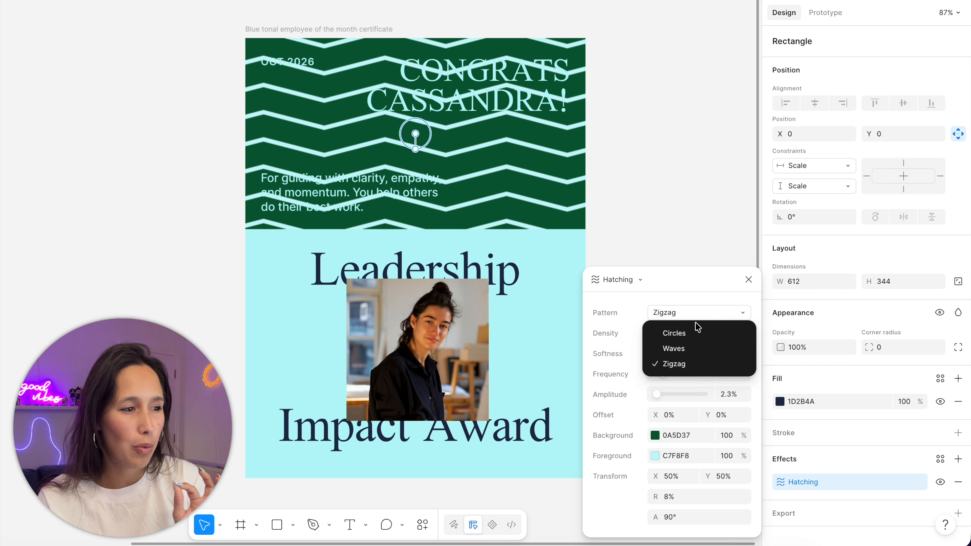
left_click(697, 347)
- Adjust the Hatching effect to a 10.91% radius, 113.47° angle, 8.6% amplitude and 9% softness
mouse_move(416, 150)
left_mouse_down()
mouse_move(368, 158)
mouse_move(407, 145)
mouse_move(408, 155)
left_mouse_up()
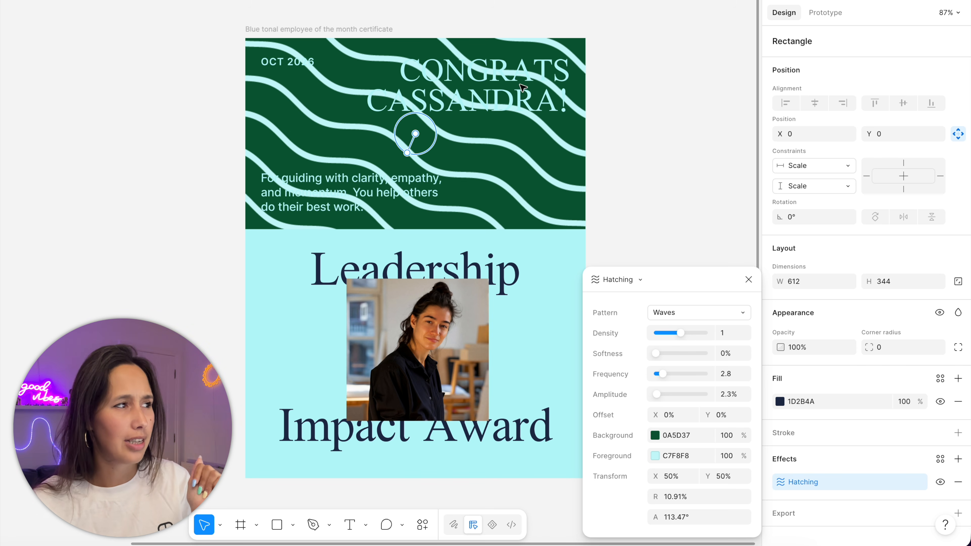
mouse_move(660, 396)
left_mouse_down()
mouse_move(673, 394)
mouse_move(661, 397)
left_mouse_up()
mouse_move(656, 354)
left_mouse_down()
mouse_move(673, 355)
mouse_move(662, 361)
left_mouse_up()
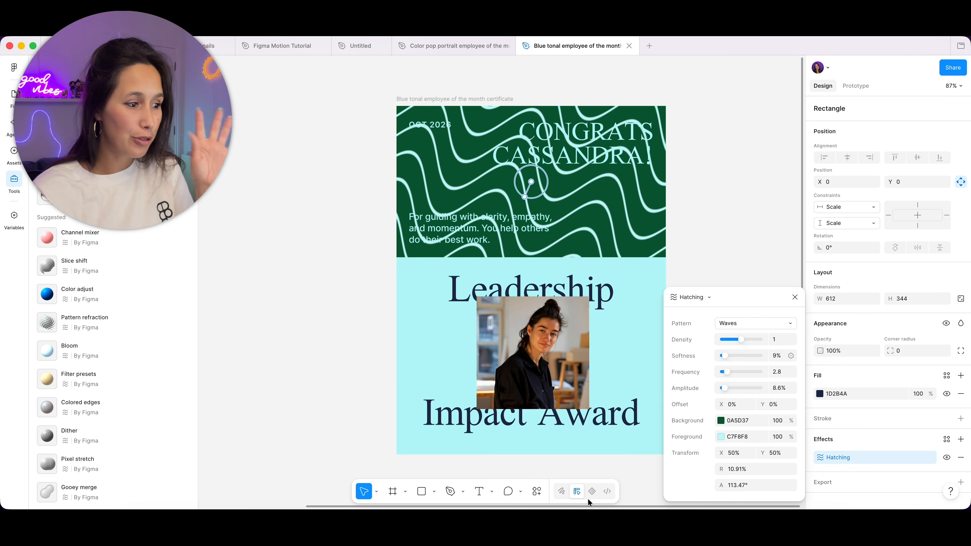
- Switch to motion editing and add keyframes for the Hatching effect's frequency and amplitude at the start of the timeline
left_click(592, 492)
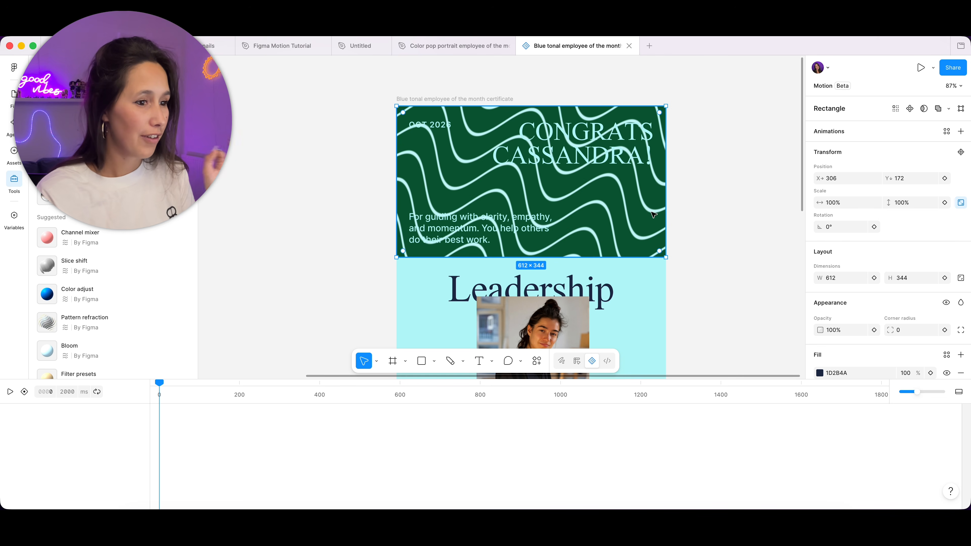
scroll(878, 333, "down", 3)
left_click(872, 318)
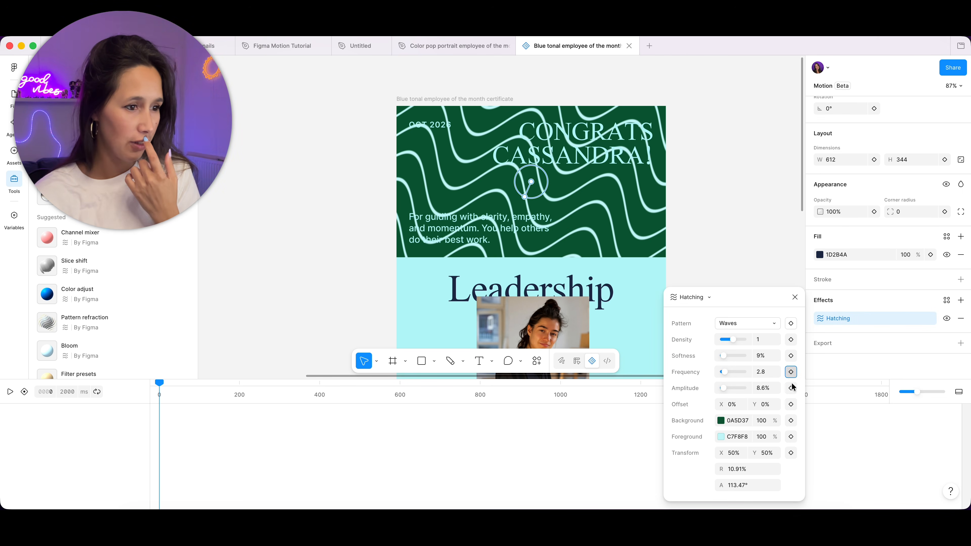
left_click(791, 372)
left_click(791, 388)
- At about 988 ms, set the Hatching effect's frequency to 9.1, amplitude to about 24% and softness to 14%, and play the animation
left_click(402, 392)
left_click(557, 389)
left_click_drag(724, 371, 726, 388)
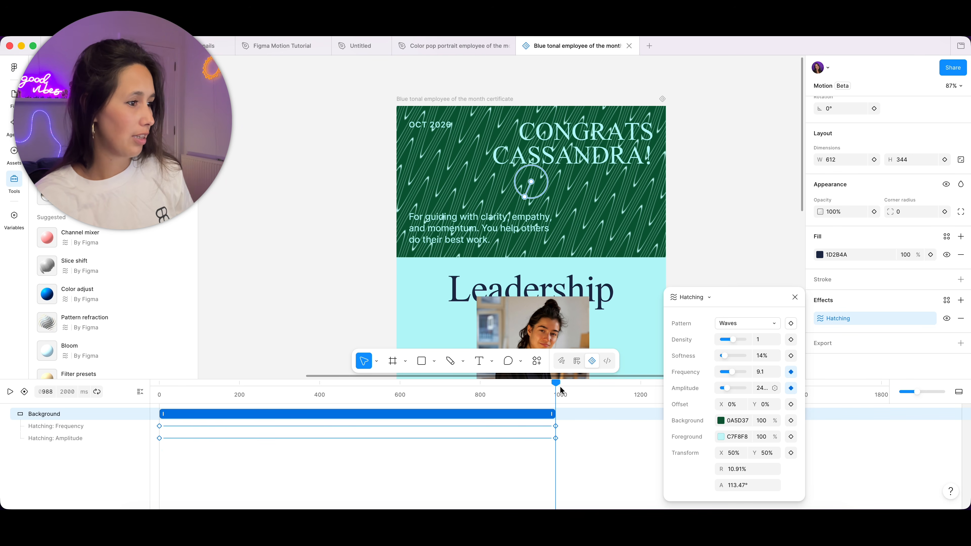
key("space")
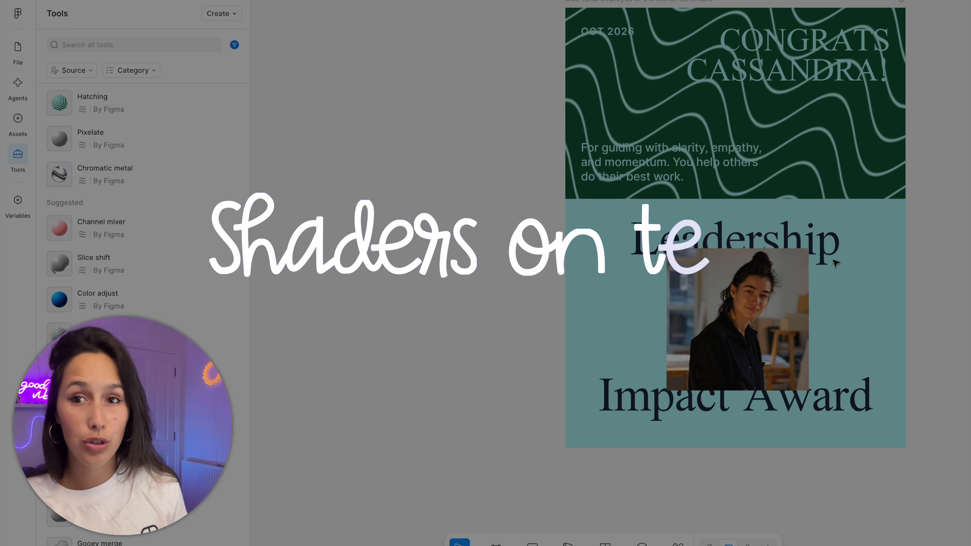
- Apply the Pattern refraction effect to the Leadership text with strength 16 and 40% smoothness, and raise its frost
left_click(836, 263)
scroll(835, 256, "up", 3)
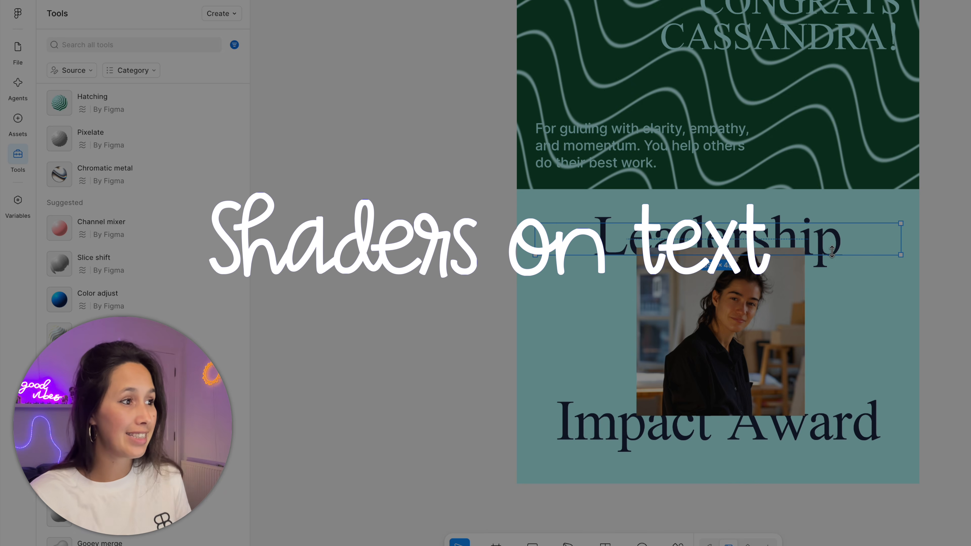
scroll(834, 255, "right", 2)
scroll(168, 308, "down", 4)
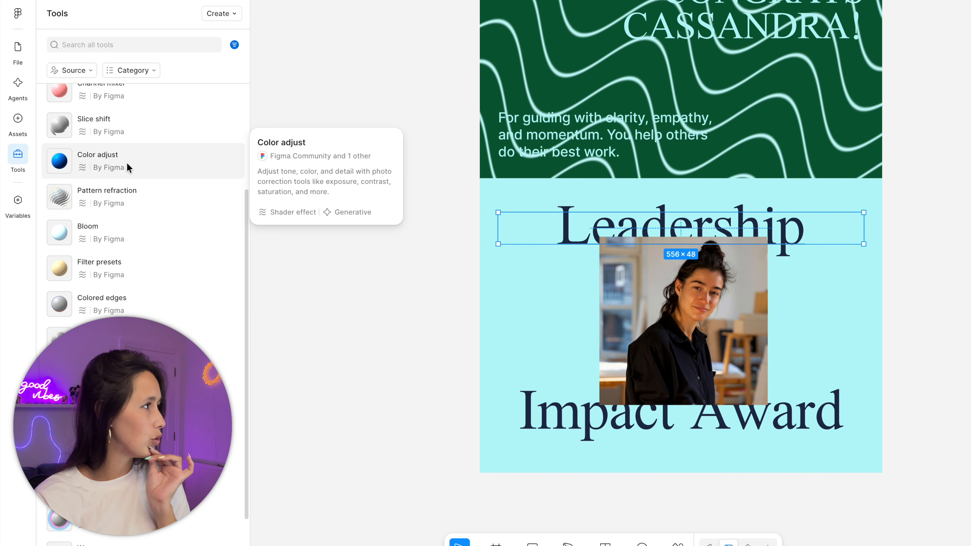
left_click(115, 195)
left_click(386, 338)
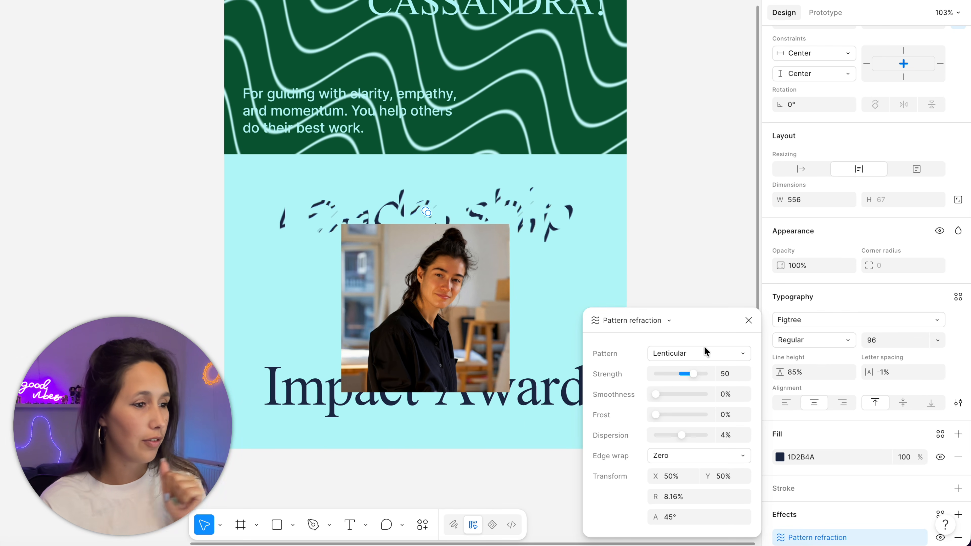
left_click_drag(690, 369, 685, 370)
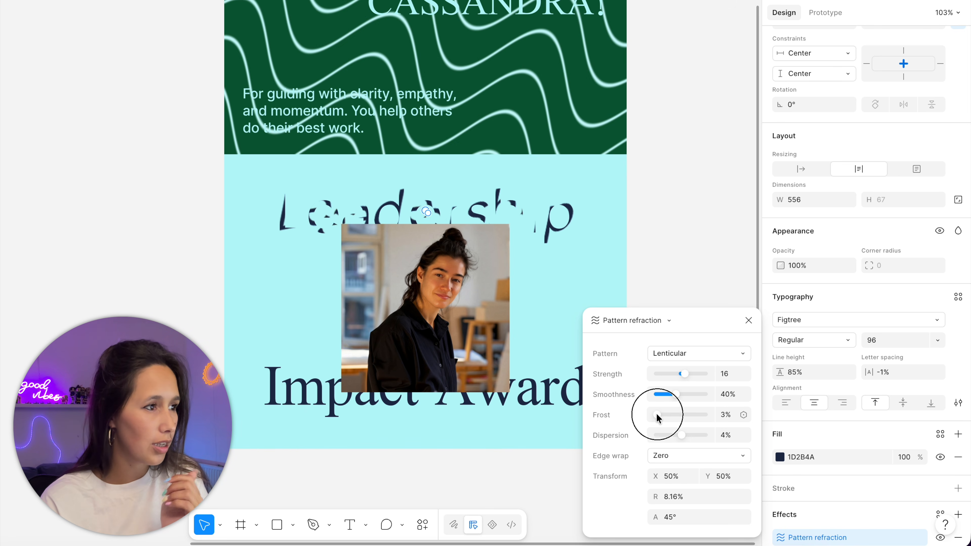
left_click_drag(689, 417, 710, 416)
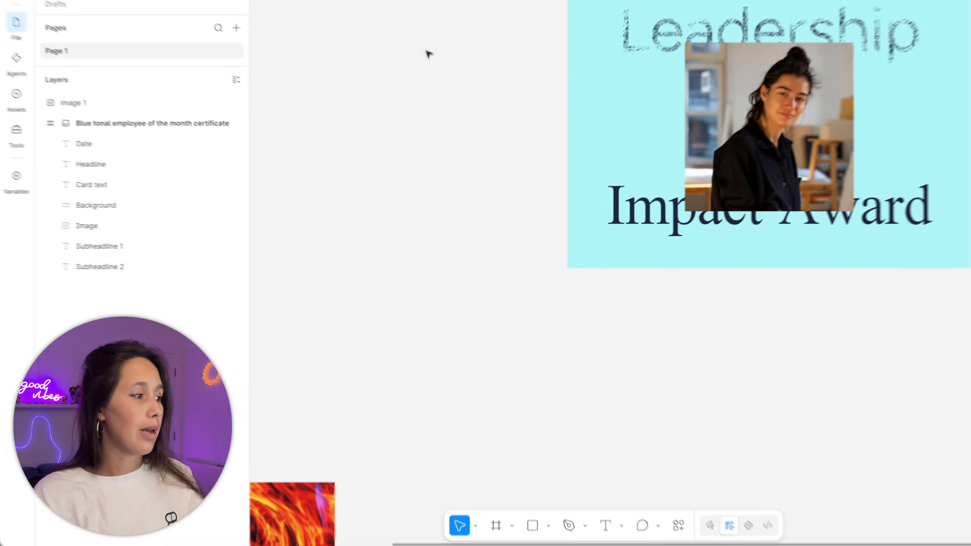
- Move the red and blue vortex image closer to the certificate
scroll(616, 43, "down", 5)
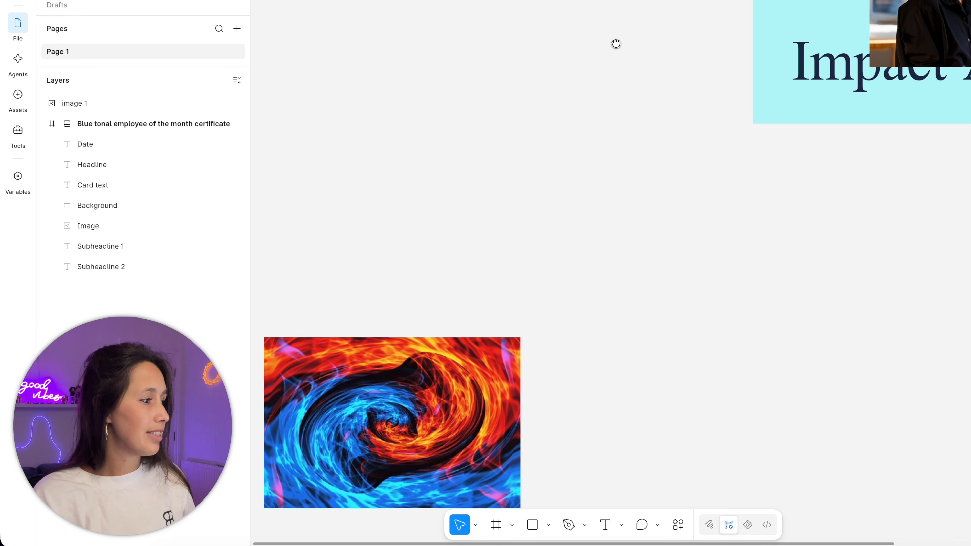
left_click(428, 406)
left_click_drag(428, 406, 660, 310)
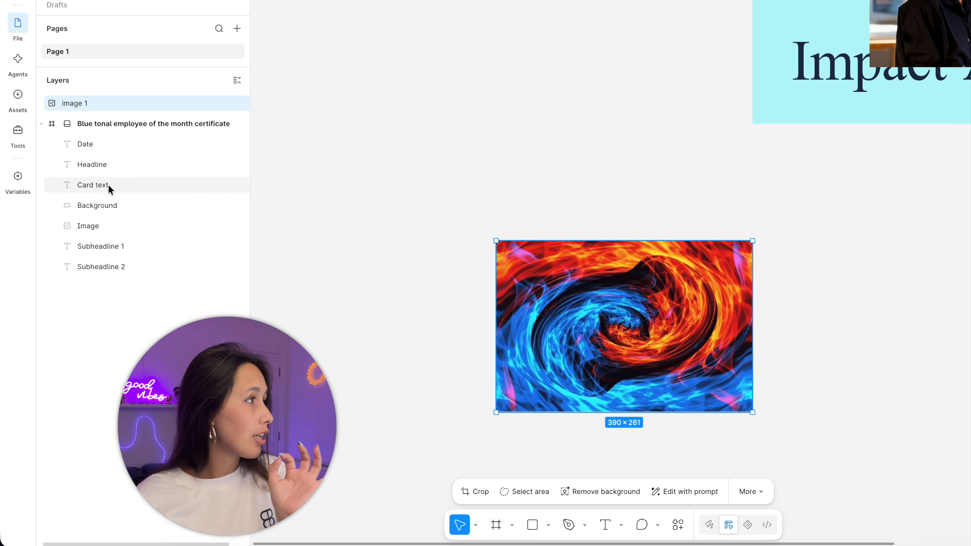
- Prompt the agent with the vortex image: "Create a custom shader fill to use this sort of vortex effect so that I can apply it onto other images"
left_click(26, 138)
left_click(211, 2)
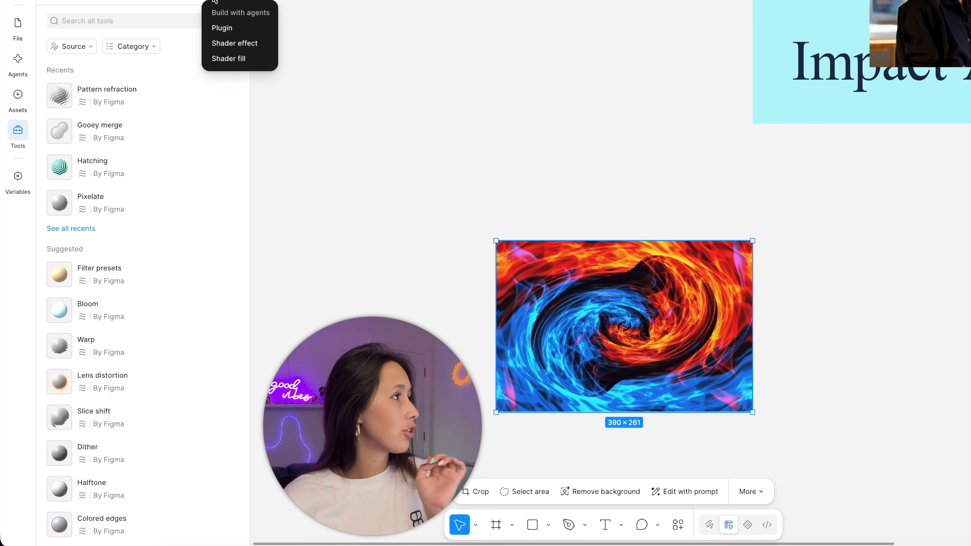
left_click(239, 61)
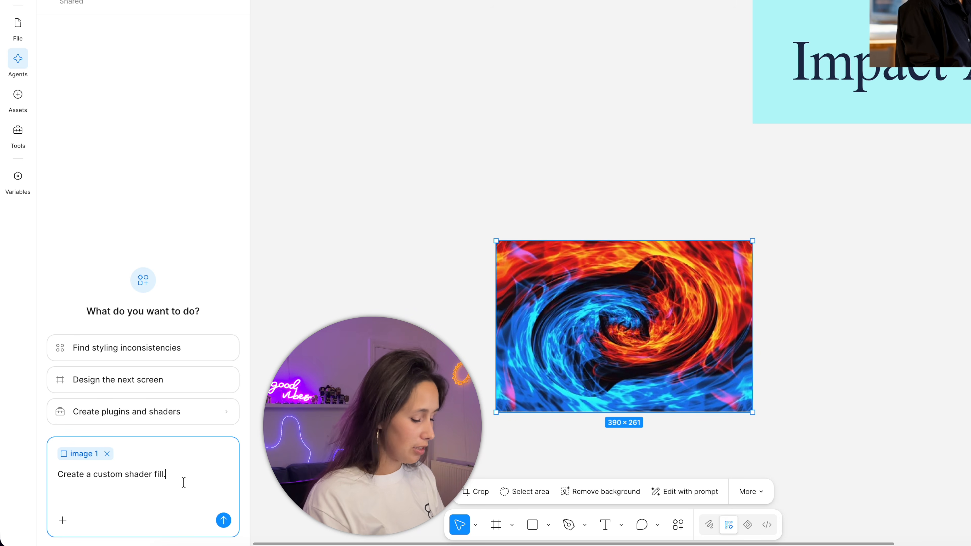
type("to use this sort of vortex effect so that I")
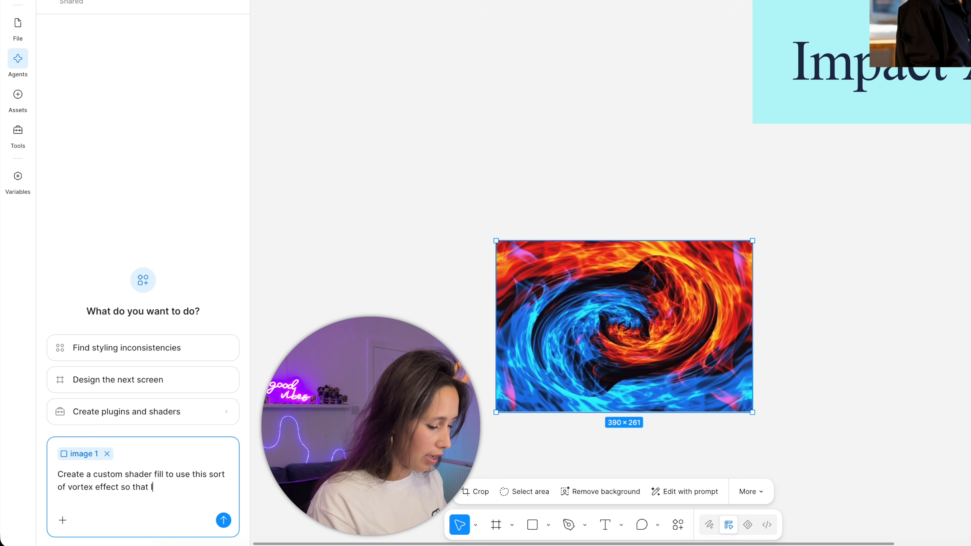
type("o other images")
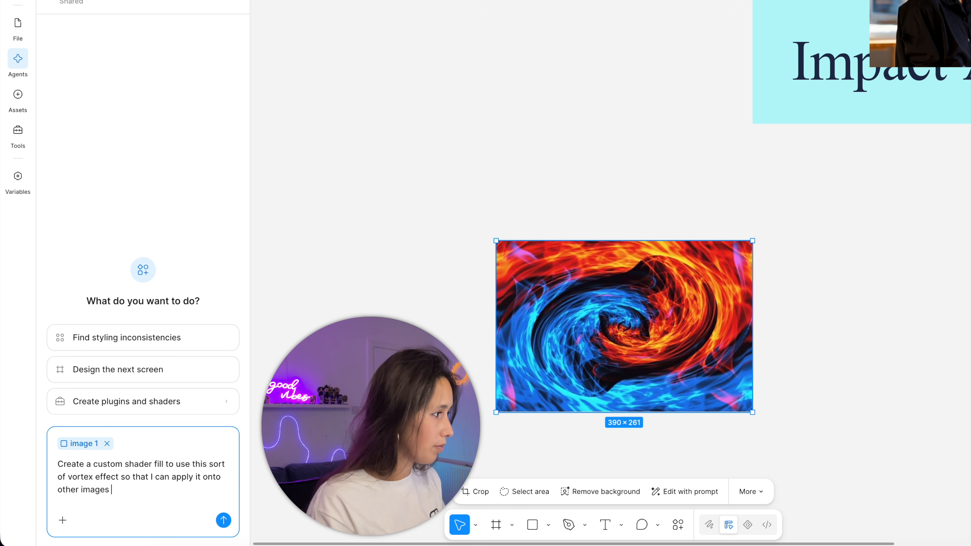
key("Return")
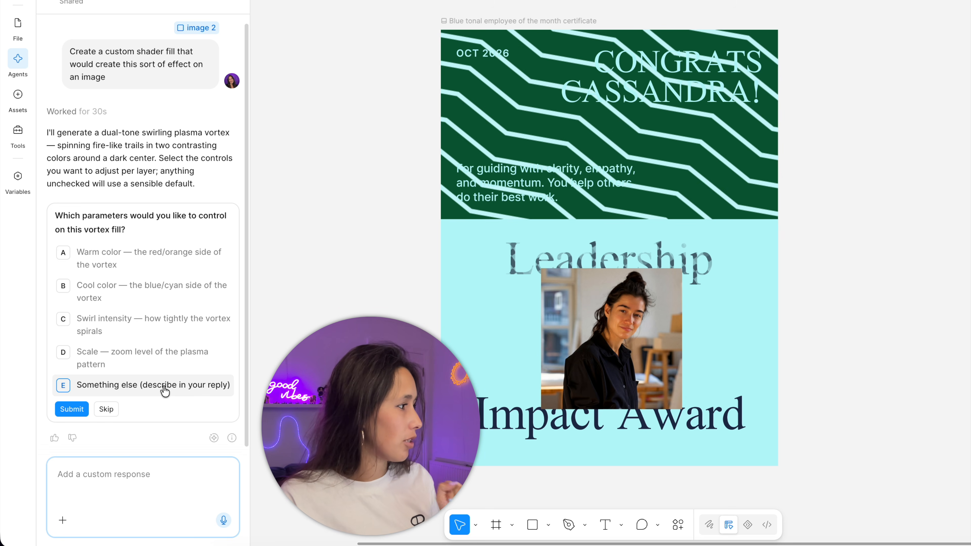
- Answer the agent's parameter question with "all o fthose" and go to the generated Plasma vortex fill among the tools
left_click(144, 480)
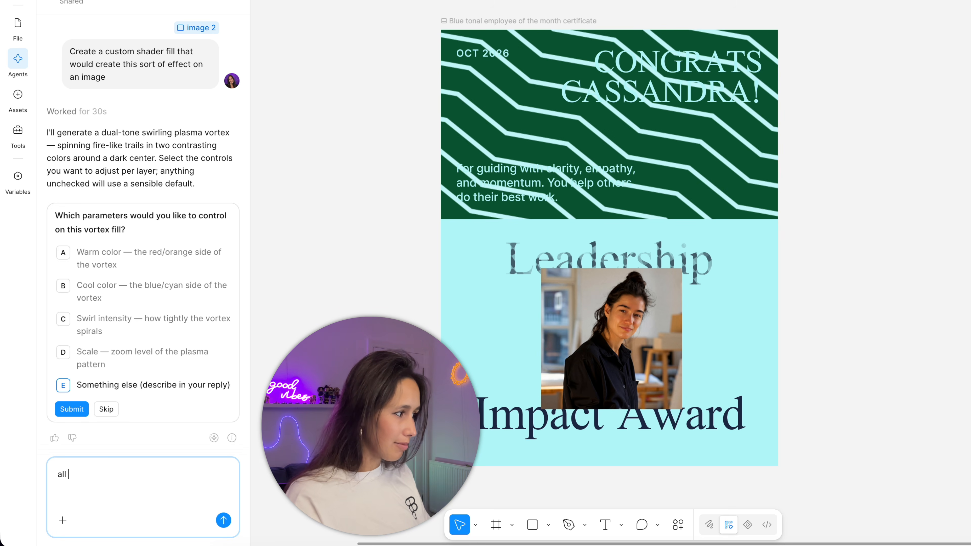
key("Return")
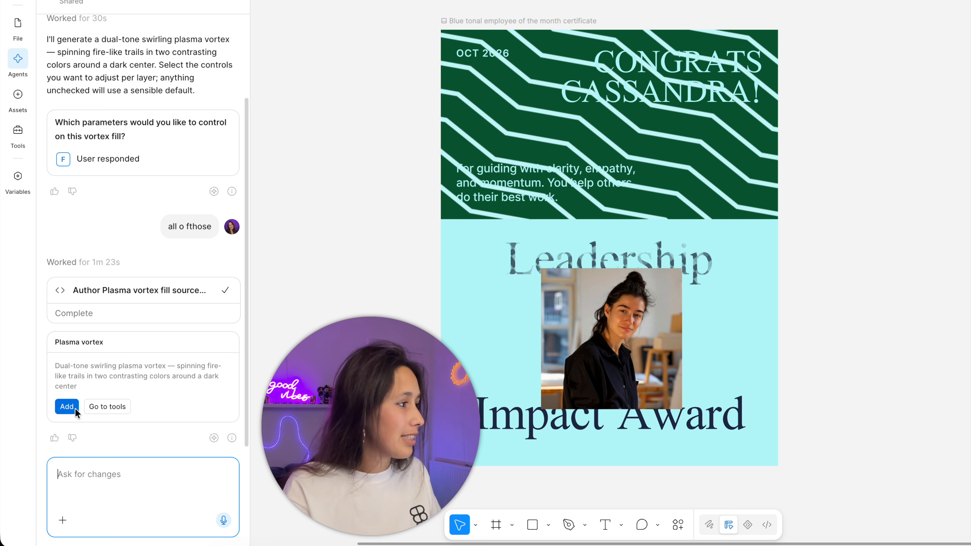
left_click(105, 406)
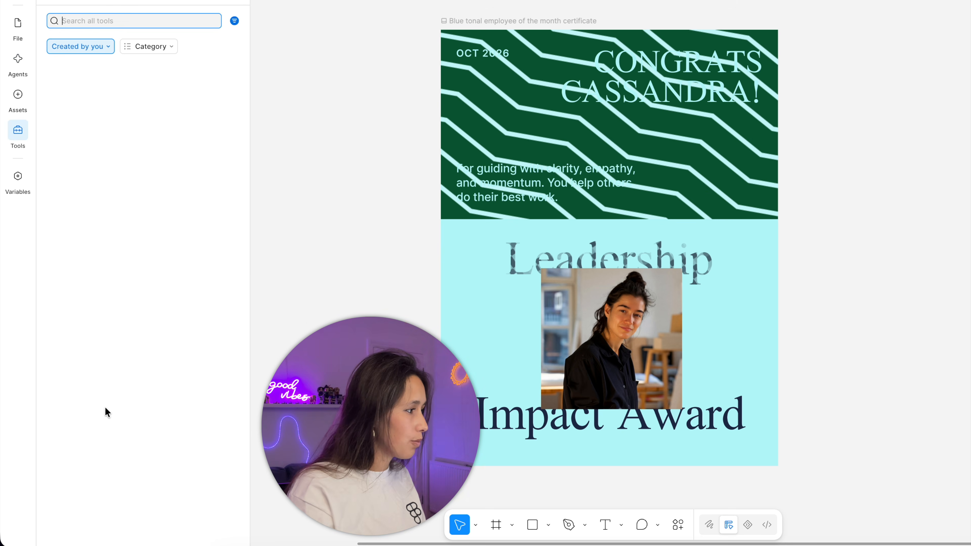
- Apply the custom Plasma vortex fill to the portrait photo on the blue tonal certificate
left_click_drag(331, 307, 465, 218)
scroll(461, 221, "down", 5)
left_click_drag(446, 273, 413, 281)
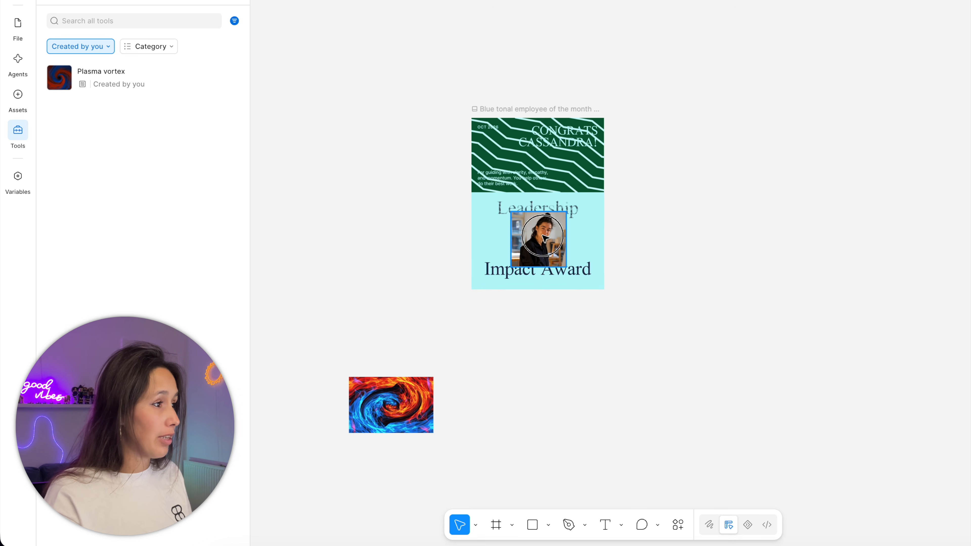
left_click(538, 237)
left_click(117, 85)
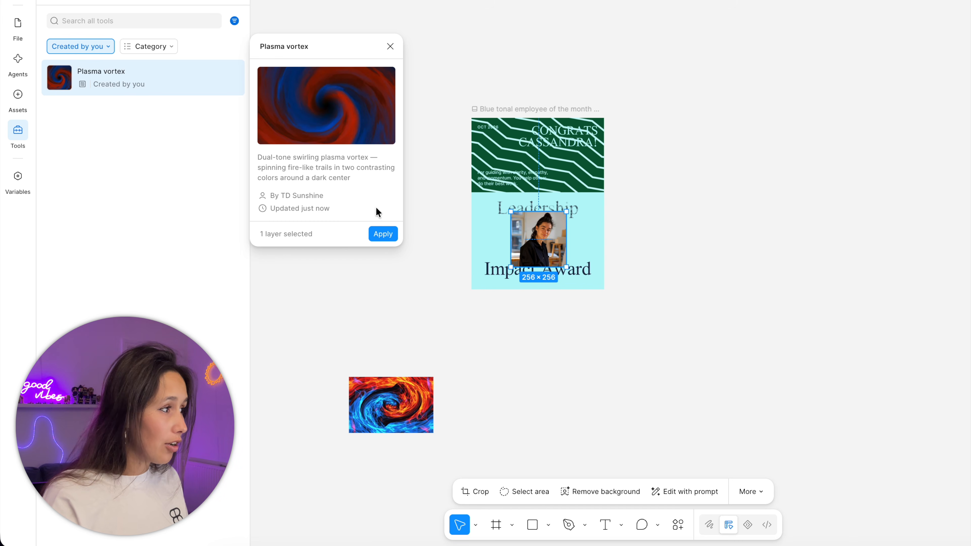
left_click(388, 234)
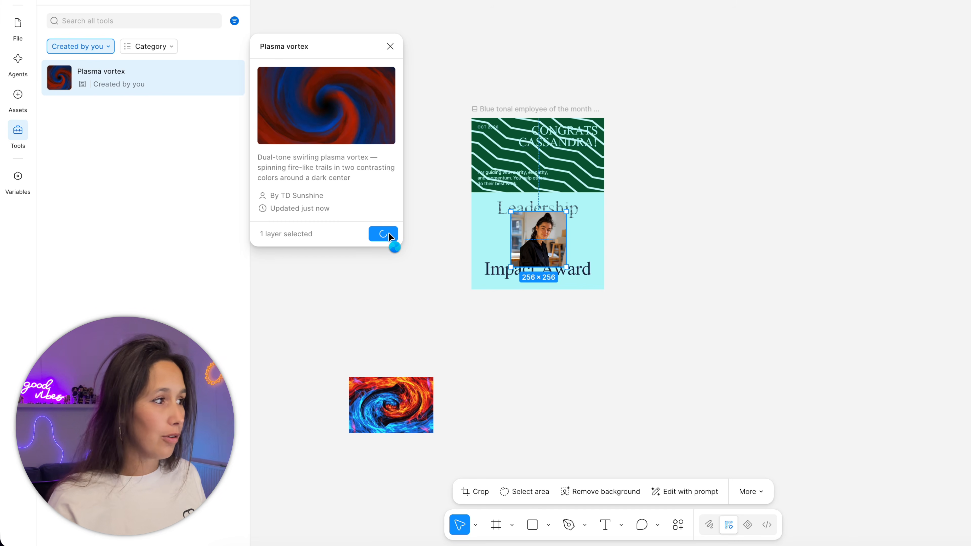
scroll(356, 240, "up", 5)
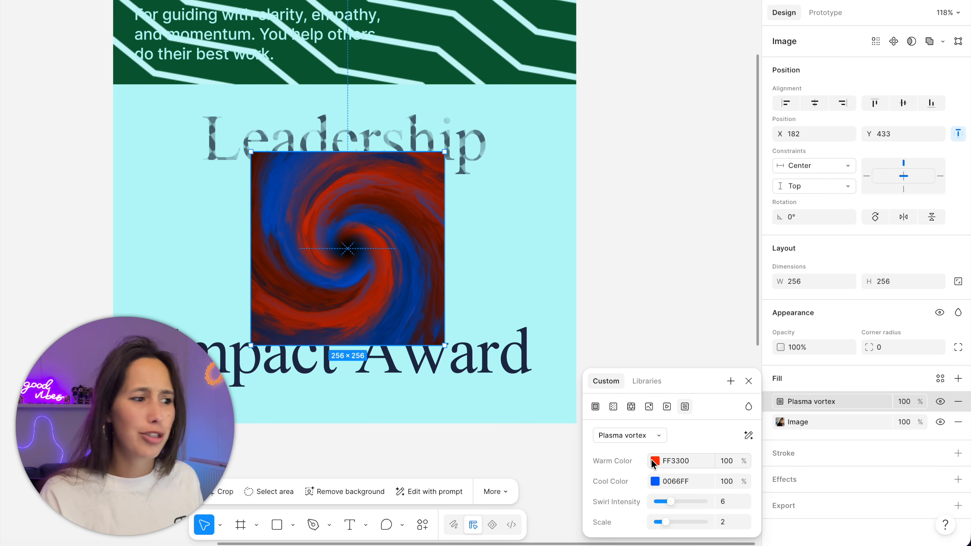
- Change the Plasma vortex fill's warm color to the pink FF0077
left_click(645, 436)
left_click(659, 439)
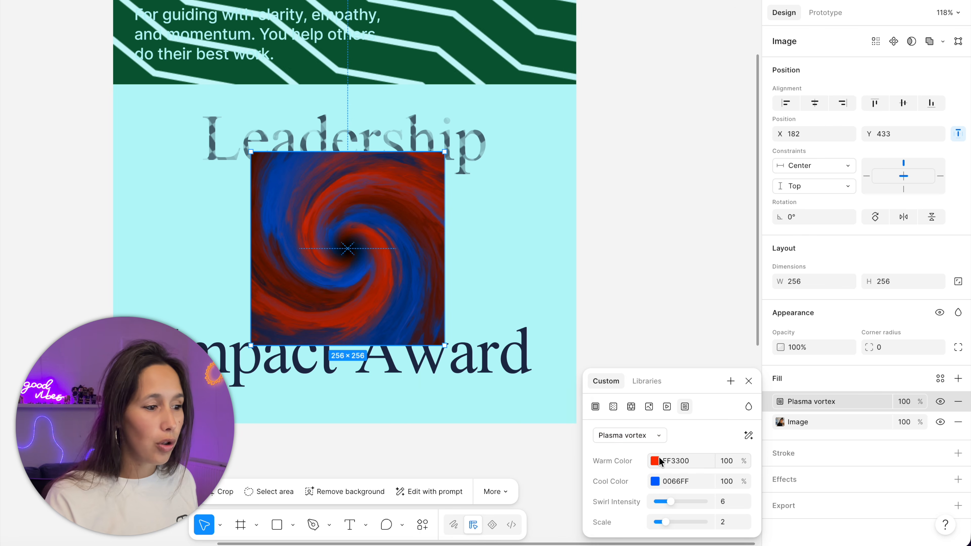
left_click(655, 461)
left_click(562, 434)
left_click_drag(563, 436, 561, 436)
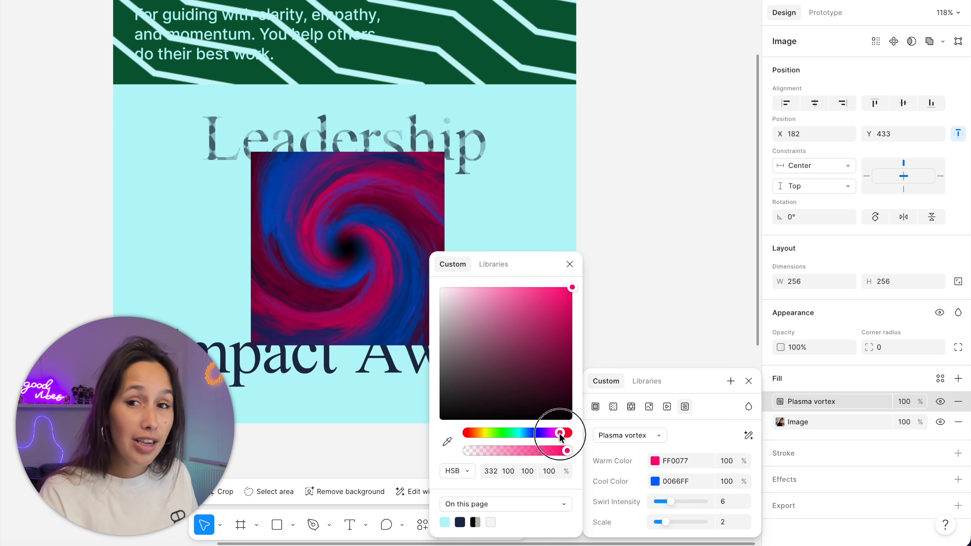
- Raise the Plasma vortex fill's swirl intensity to 12.5 and its scale to 4.9
left_click_drag(663, 505, 687, 505)
left_click(671, 522)
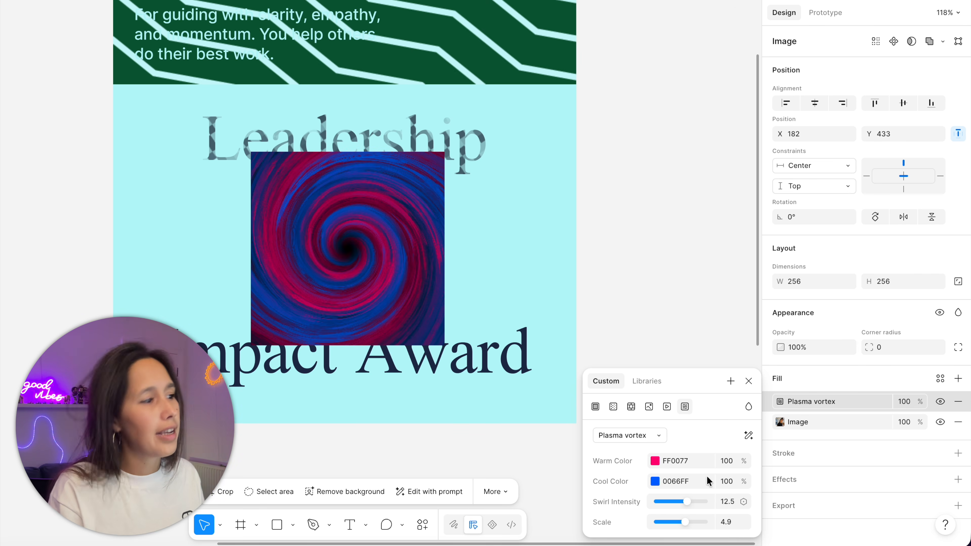
- Open the blend mode choices for the Plasma vortex fill on the portrait
left_click(749, 407)
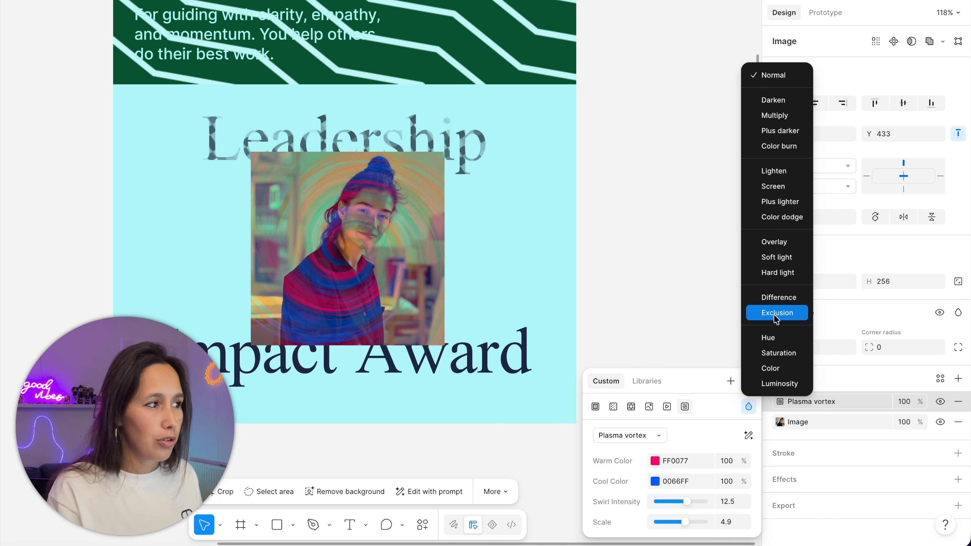